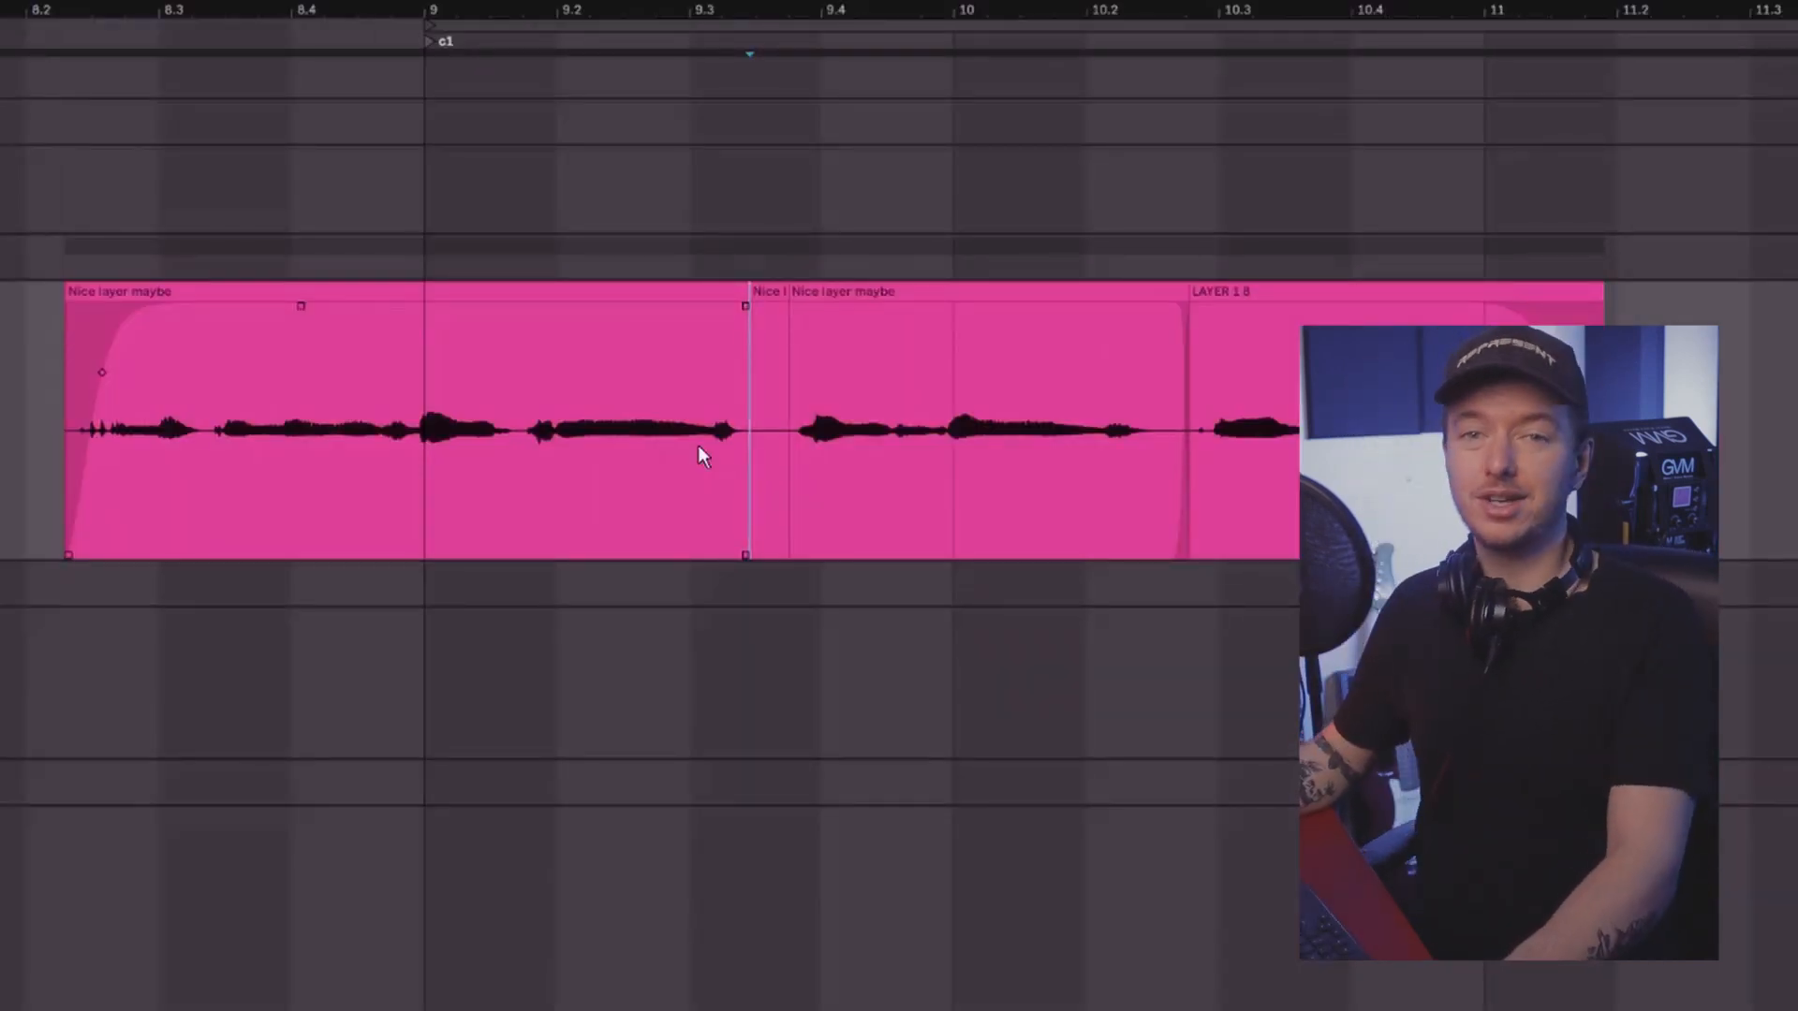
- Create crossfades at the joins around the short clip between the first two "Nice layer maybe" clips
click(773, 313)
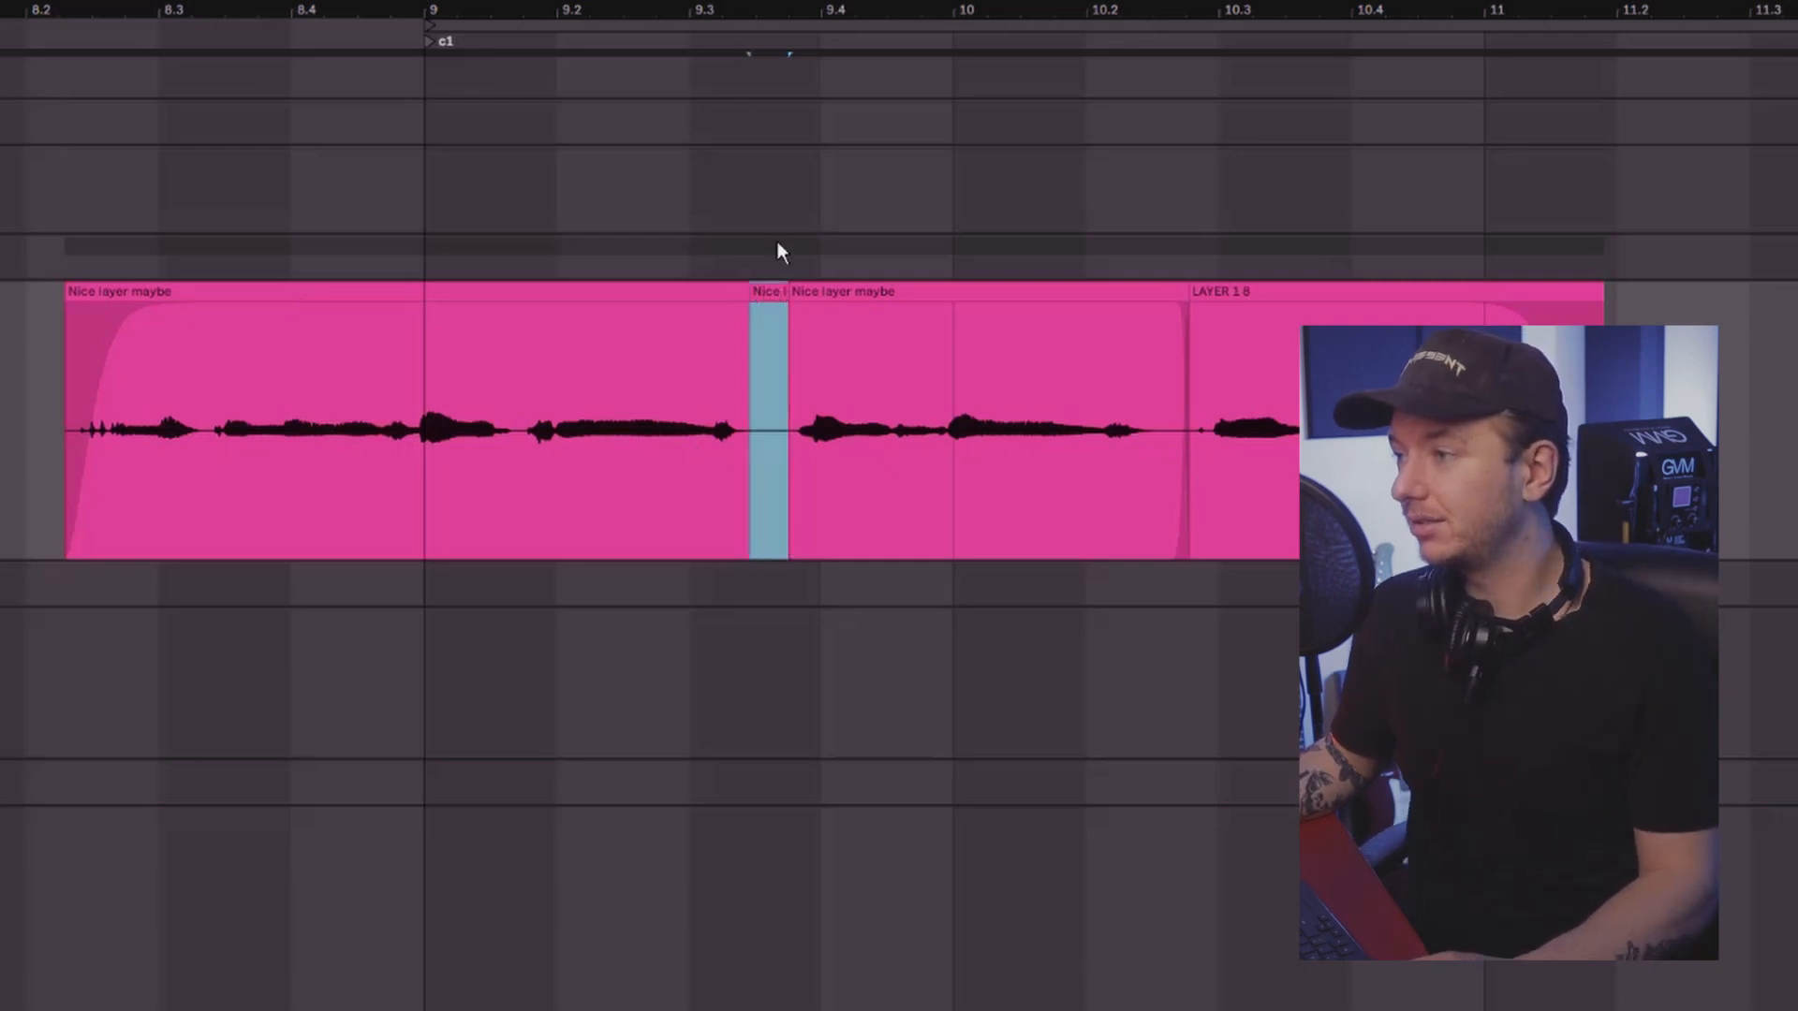
drag(730, 480, 862, 470)
key(ctrl+alt+f)
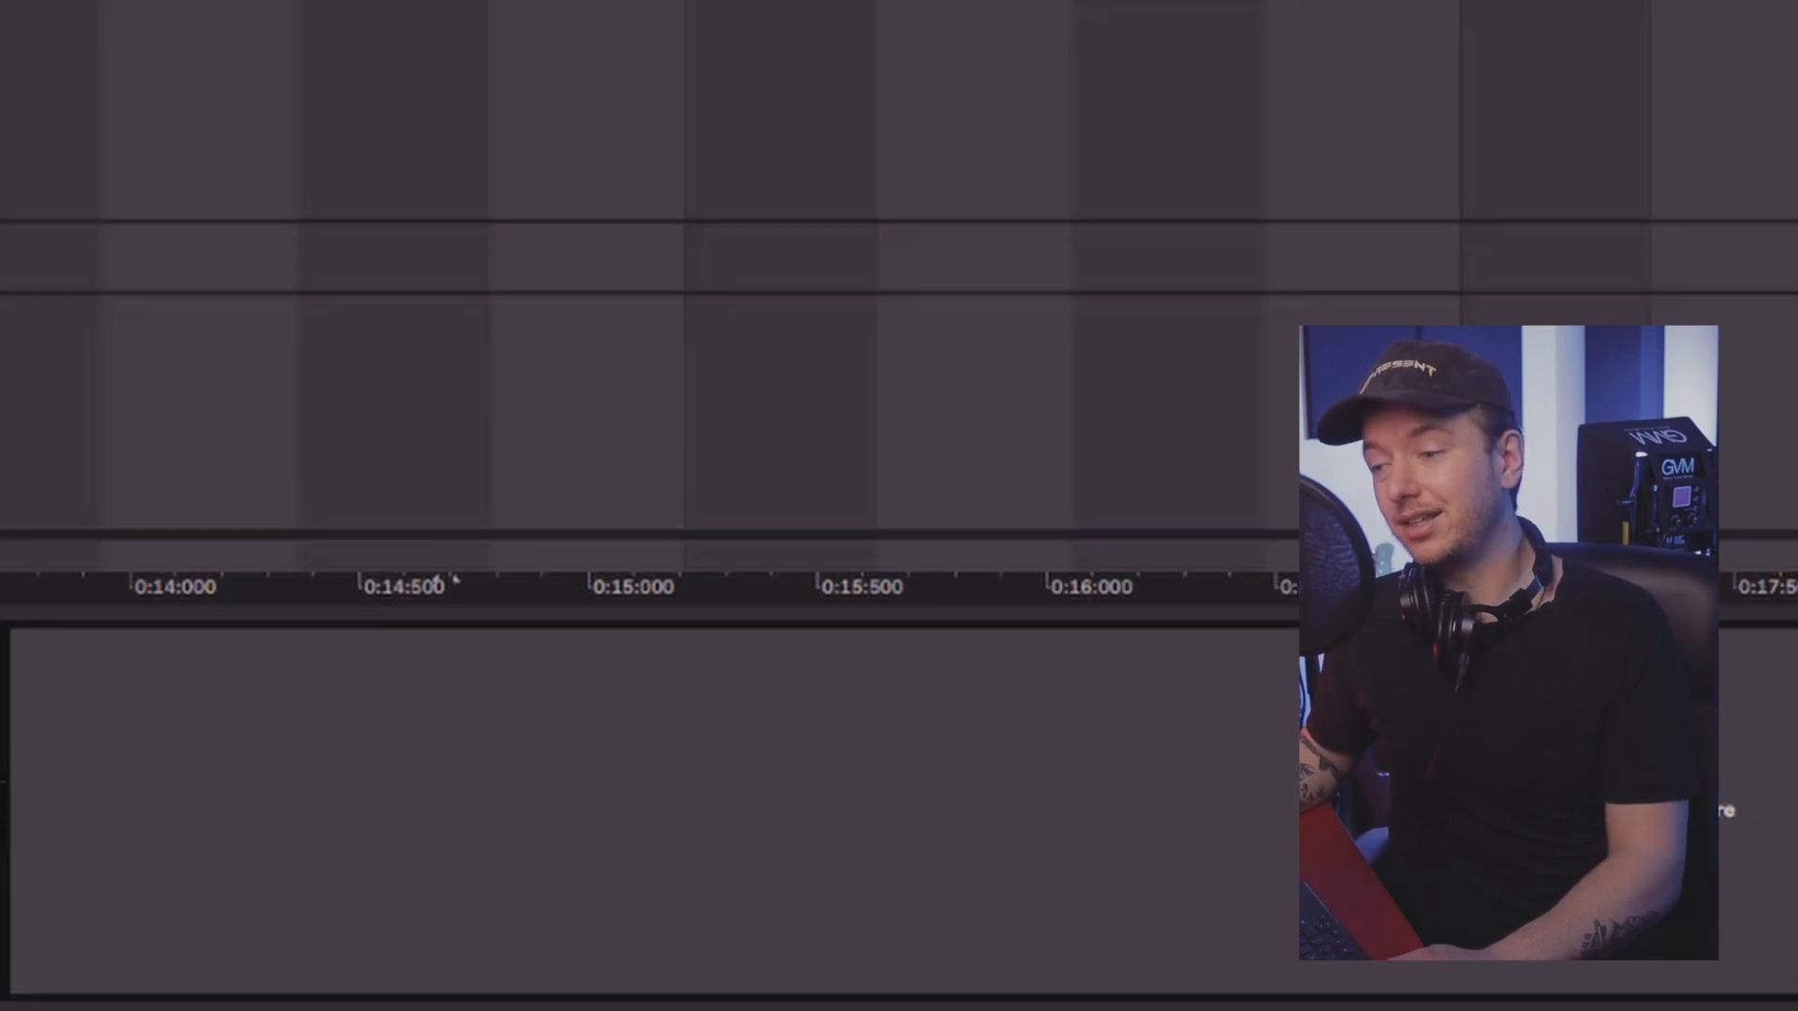
- Open Auto-Tune Pro from the vocal effect chain and review its key options, keeping E
drag(9, 777, 245, 778)
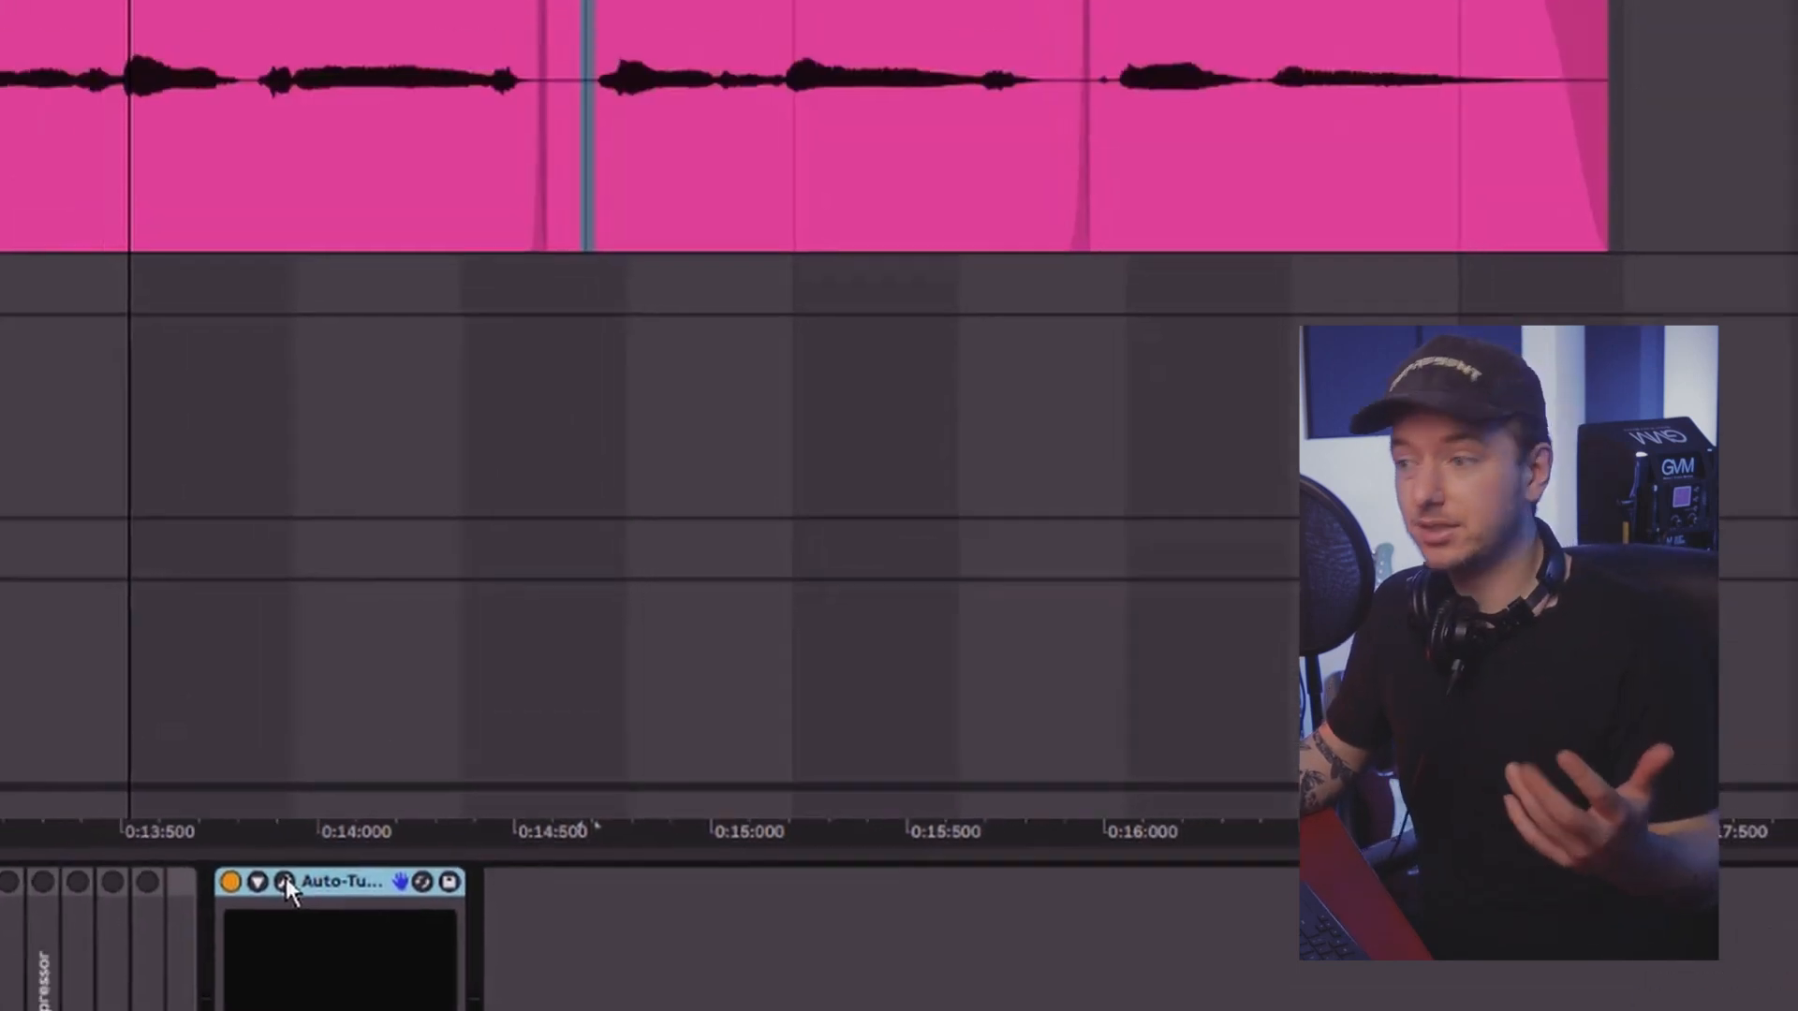
click(91, 644)
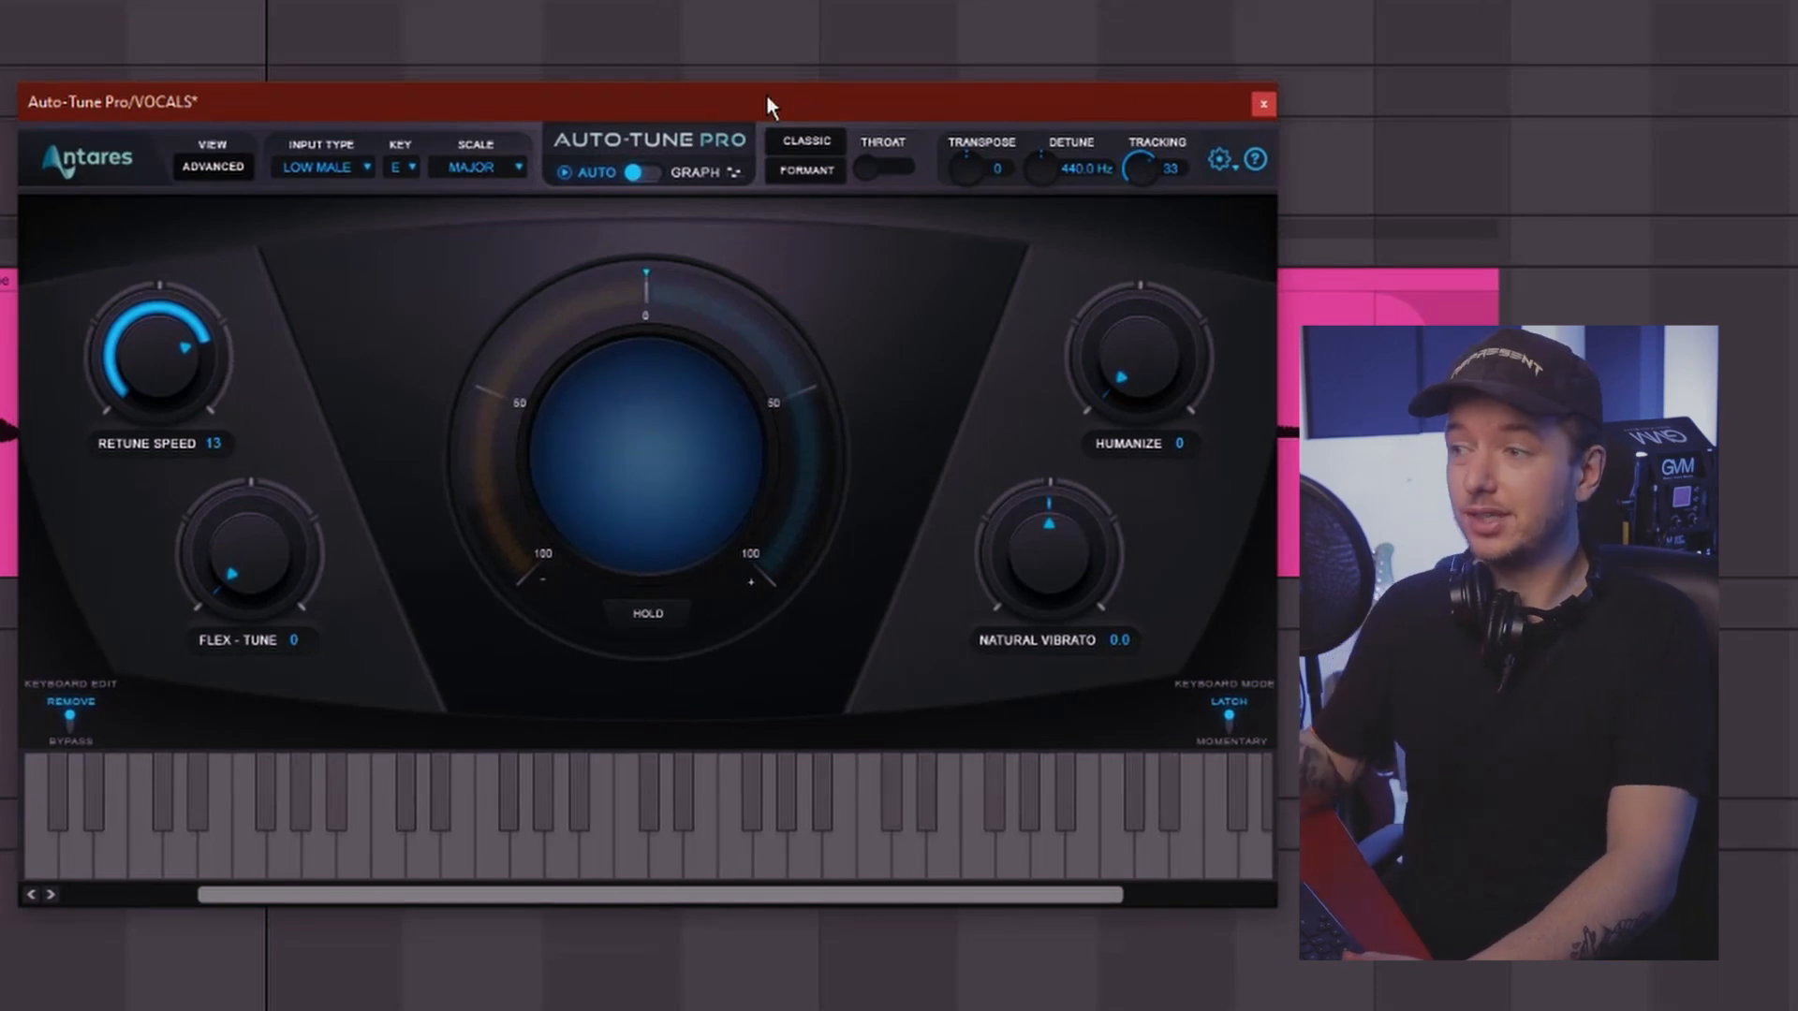
click(397, 169)
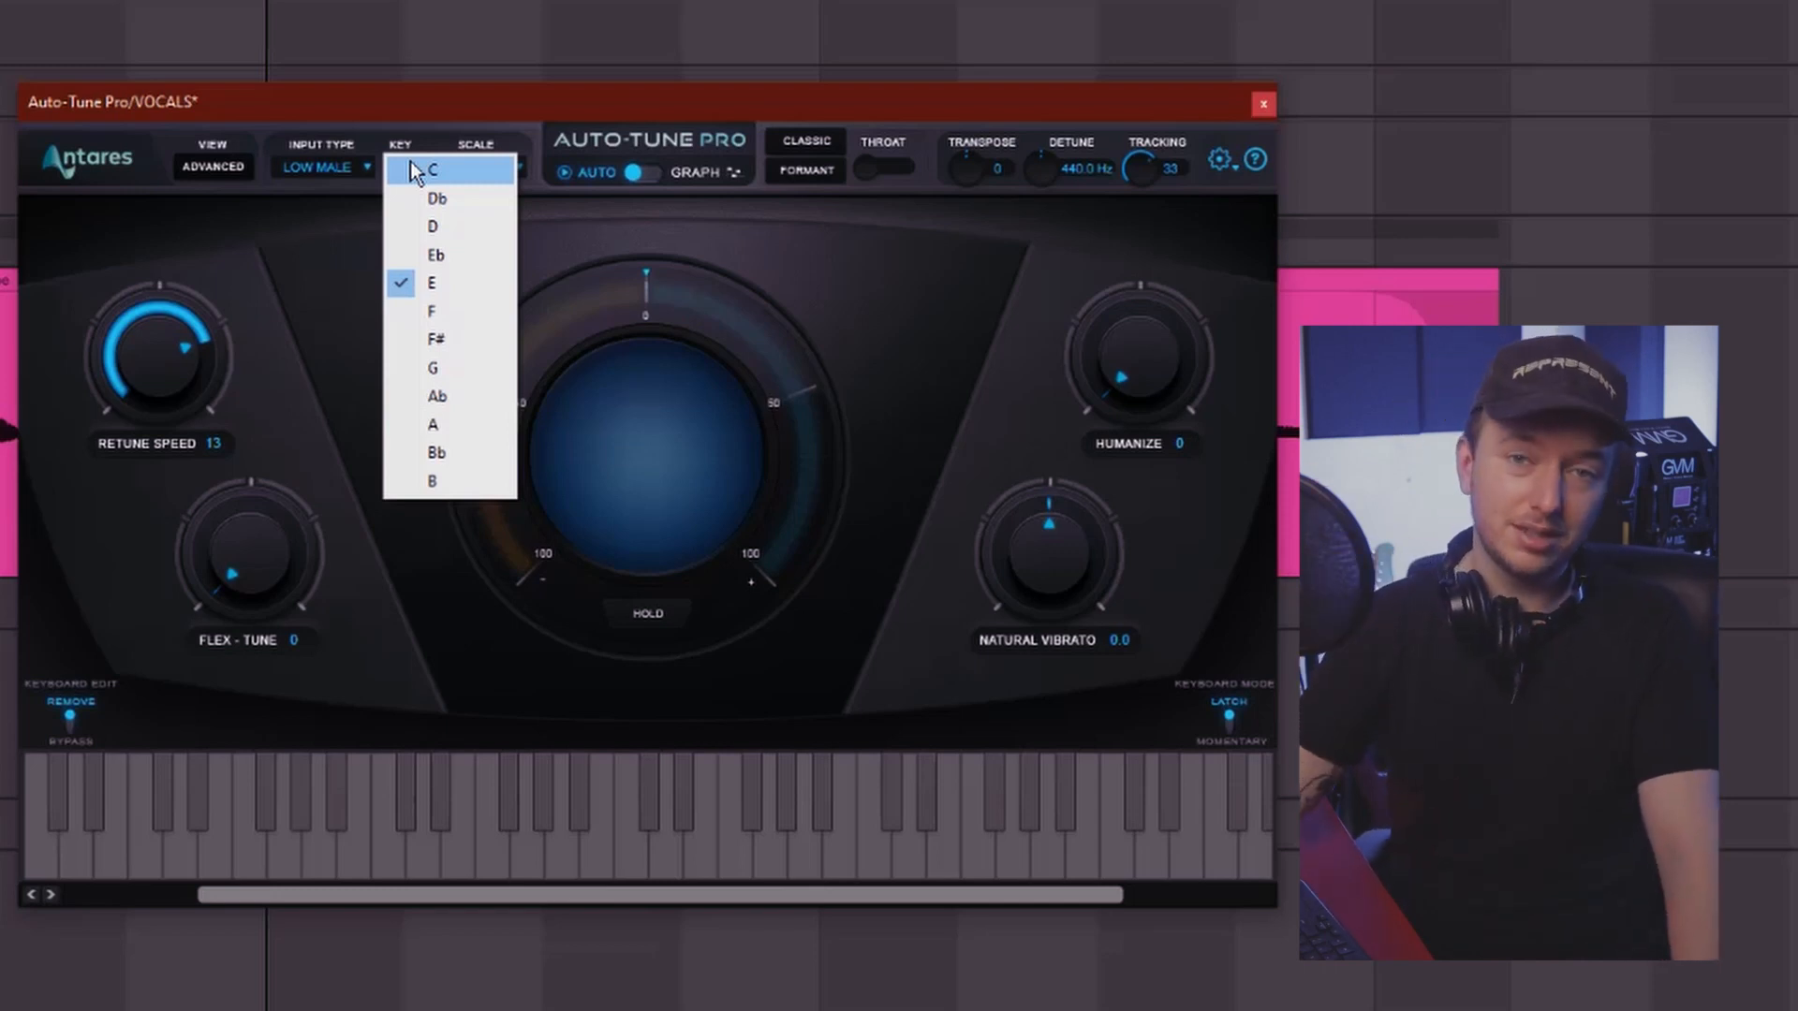
click(413, 150)
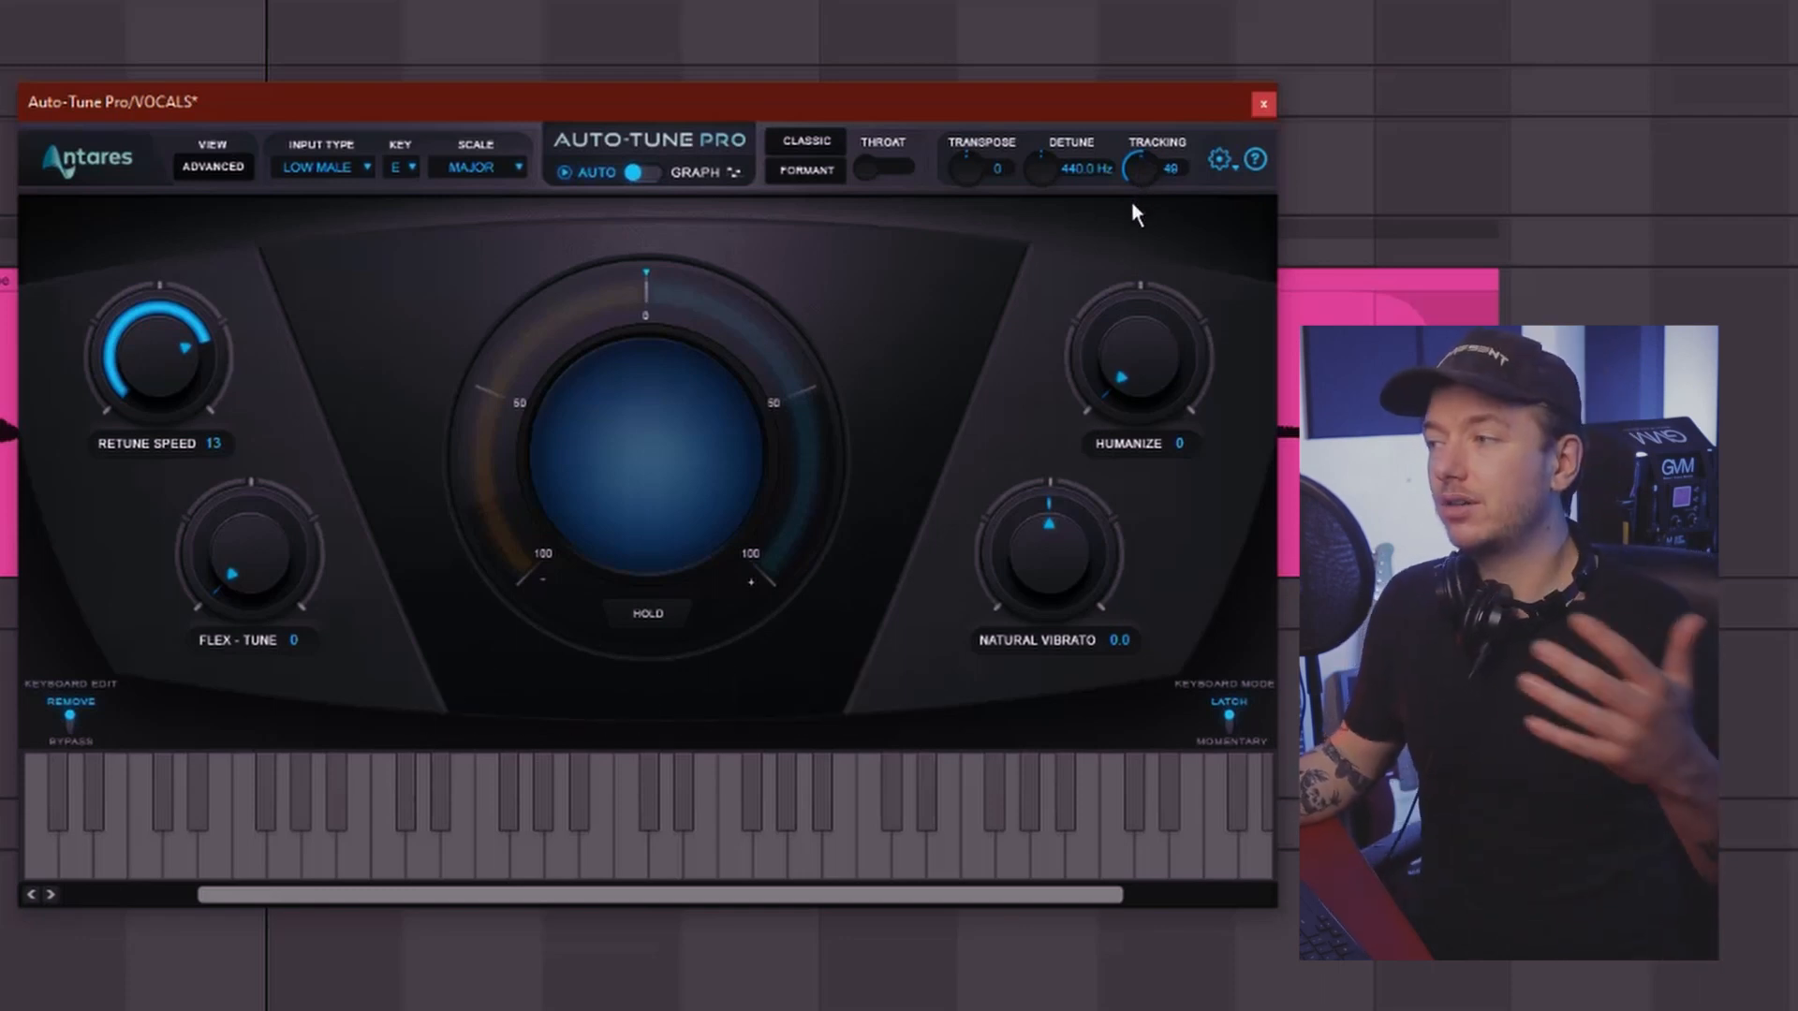
- Set Auto-Tune Pro's Tracking to about 31 and adjust its Retune Speed
drag(1143, 153, 1139, 171)
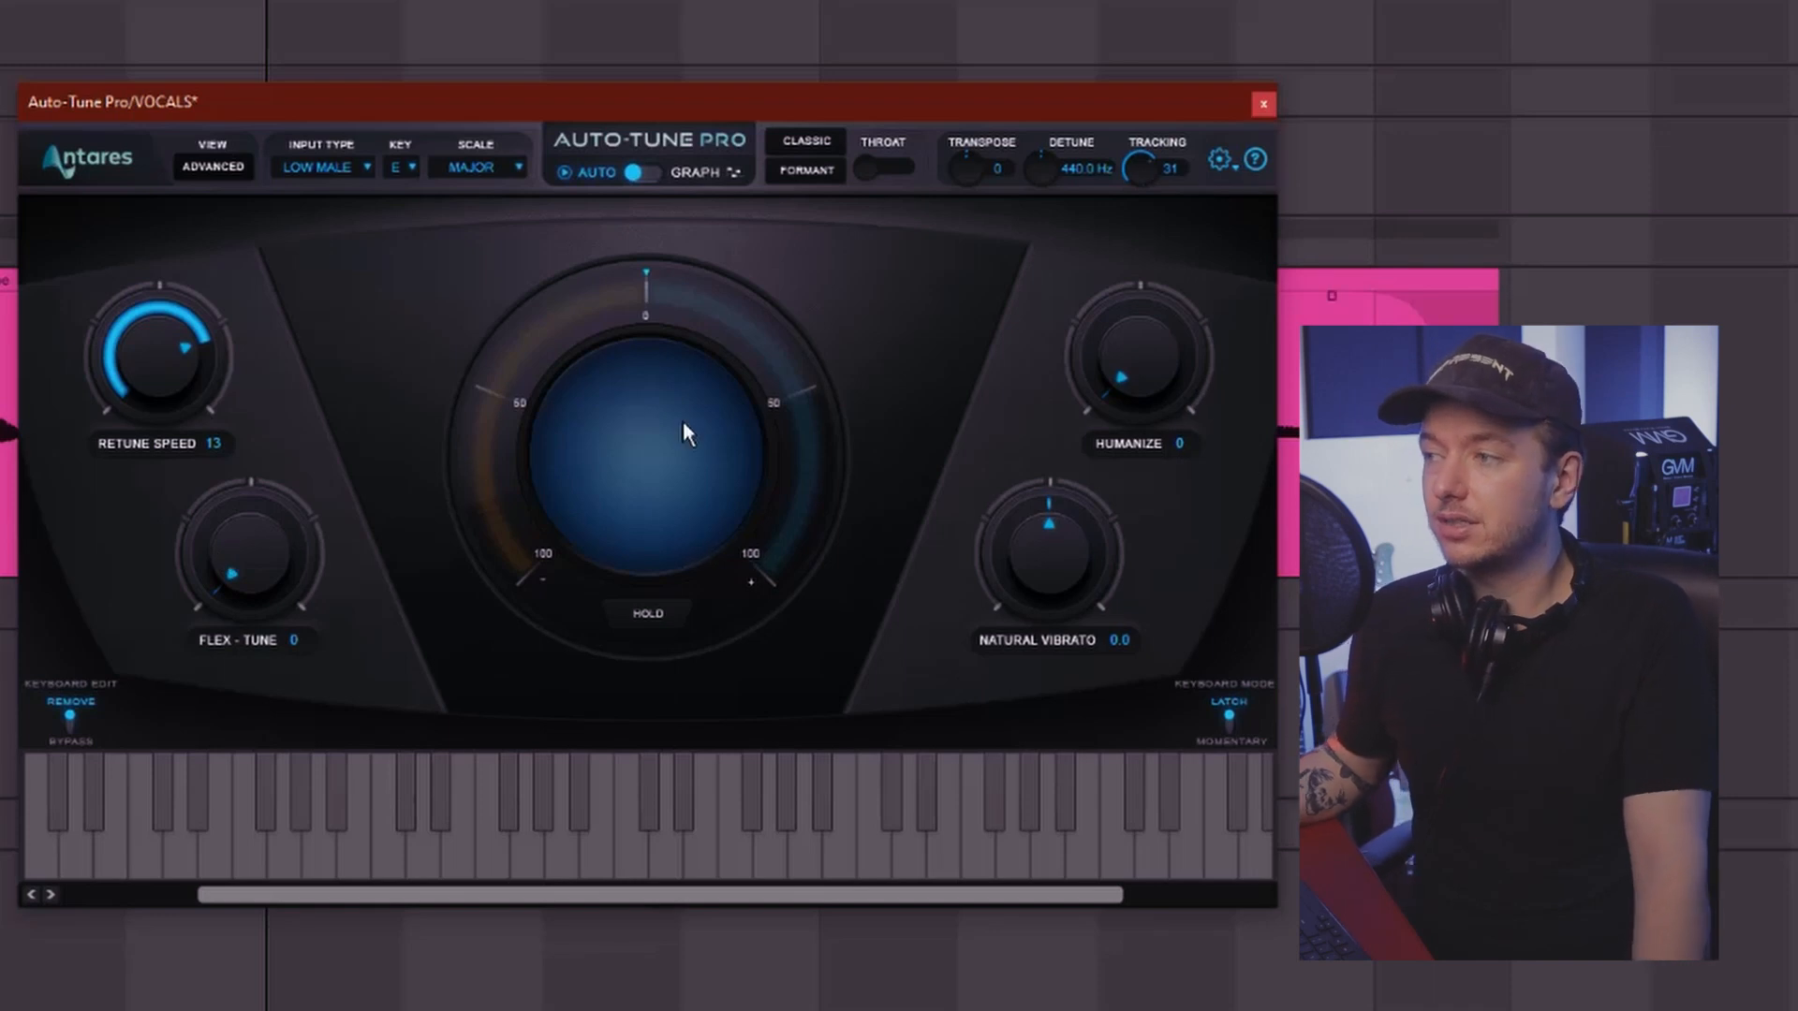
drag(163, 379, 178, 335)
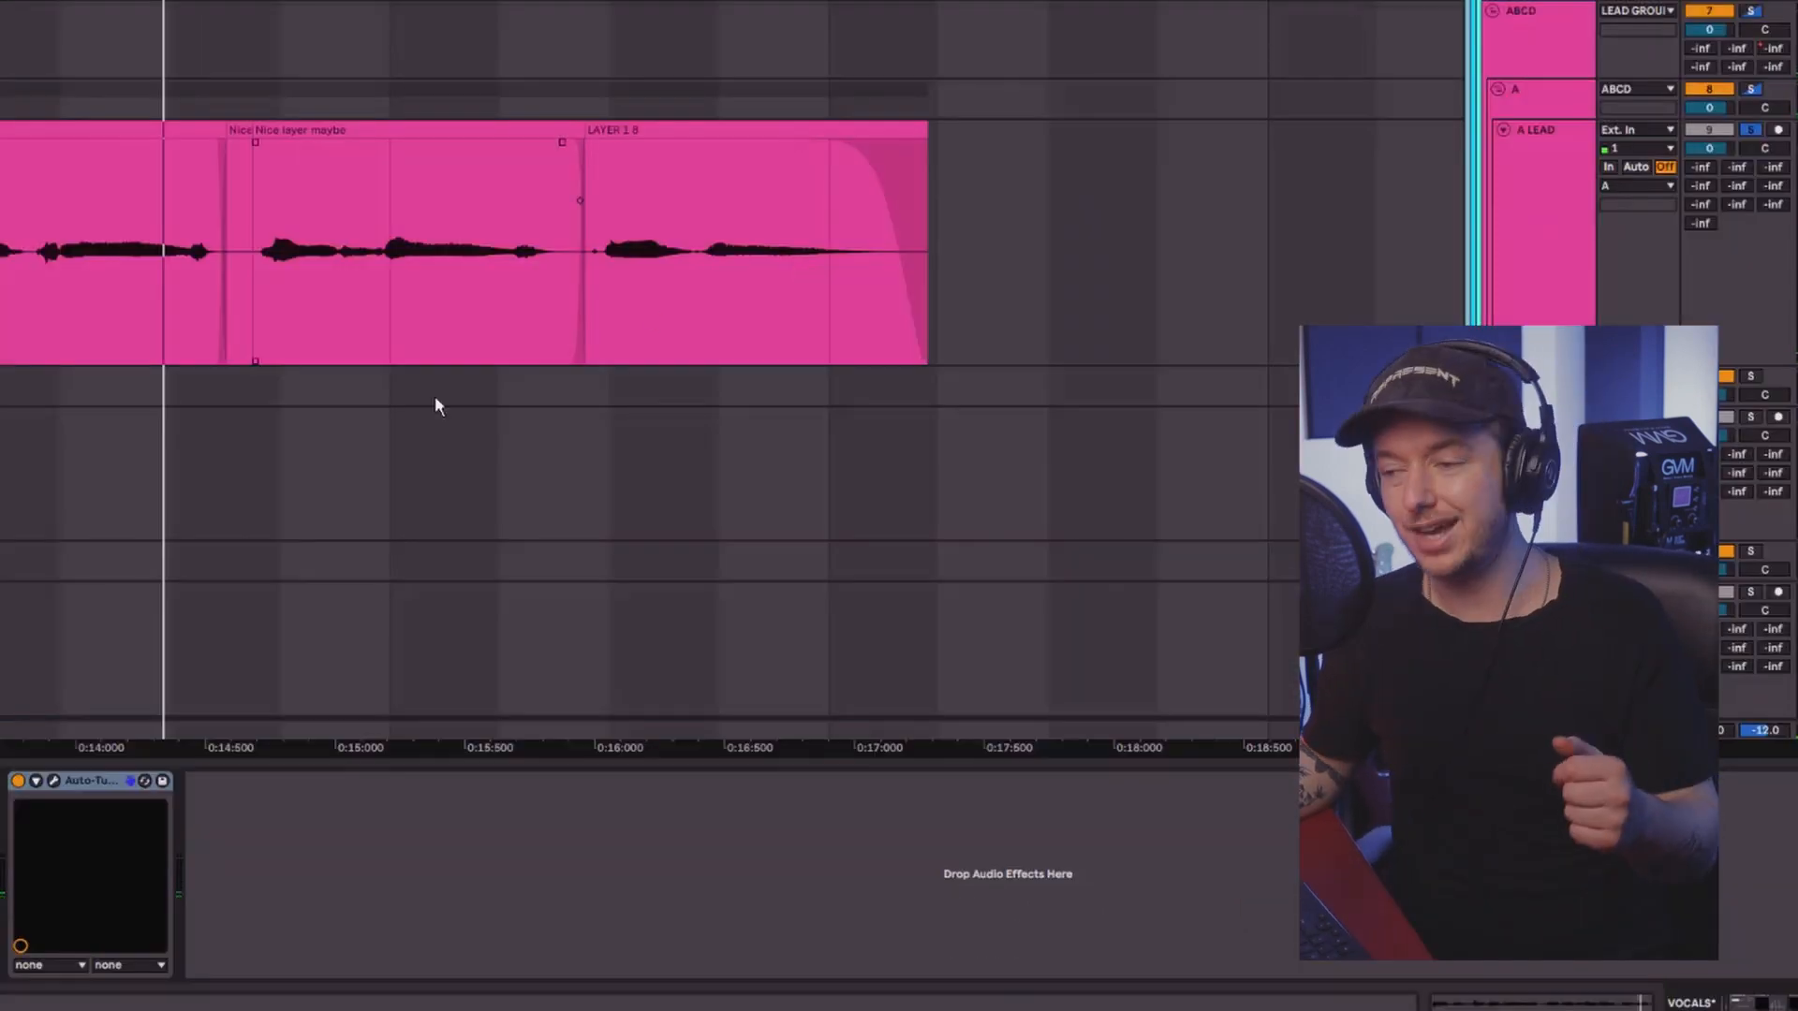
- Expand EQ Eight after Auto-Tune, try the band 1 low cut at 120 Hz, and set it to 150 Hz
drag(2, 842, 174, 843)
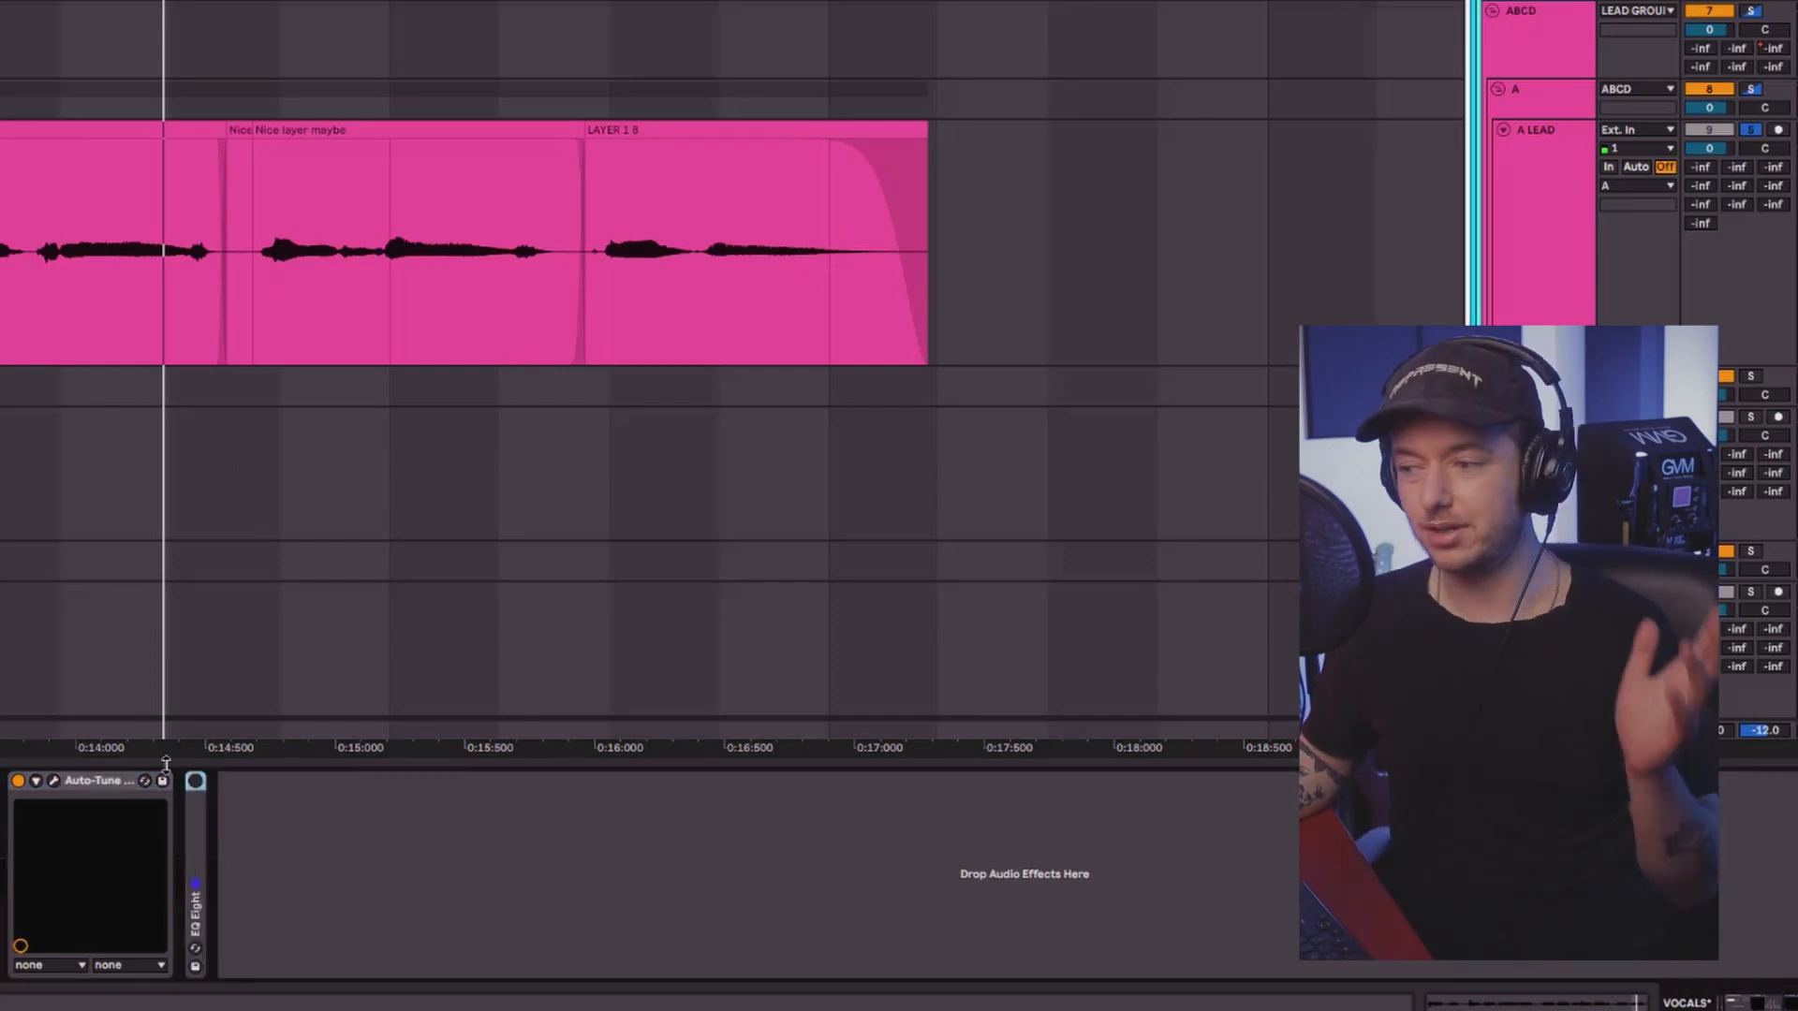
double_click(199, 850)
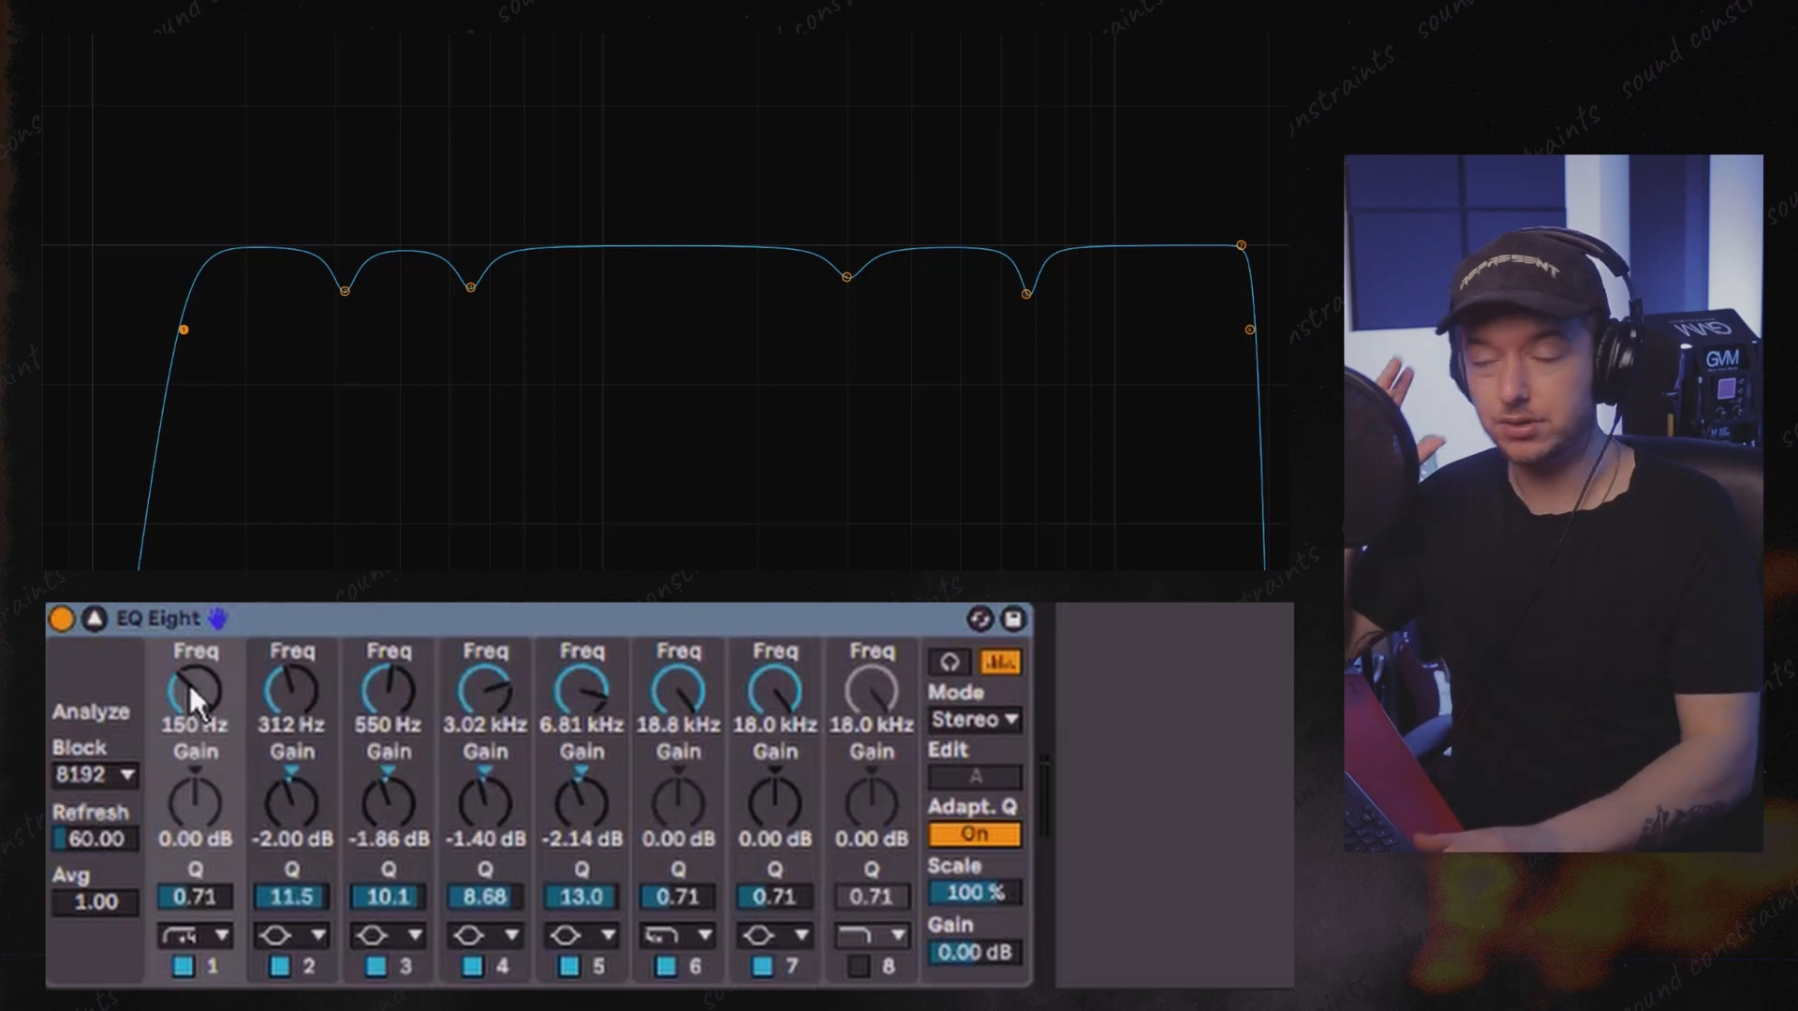
drag(189, 683, 189, 716)
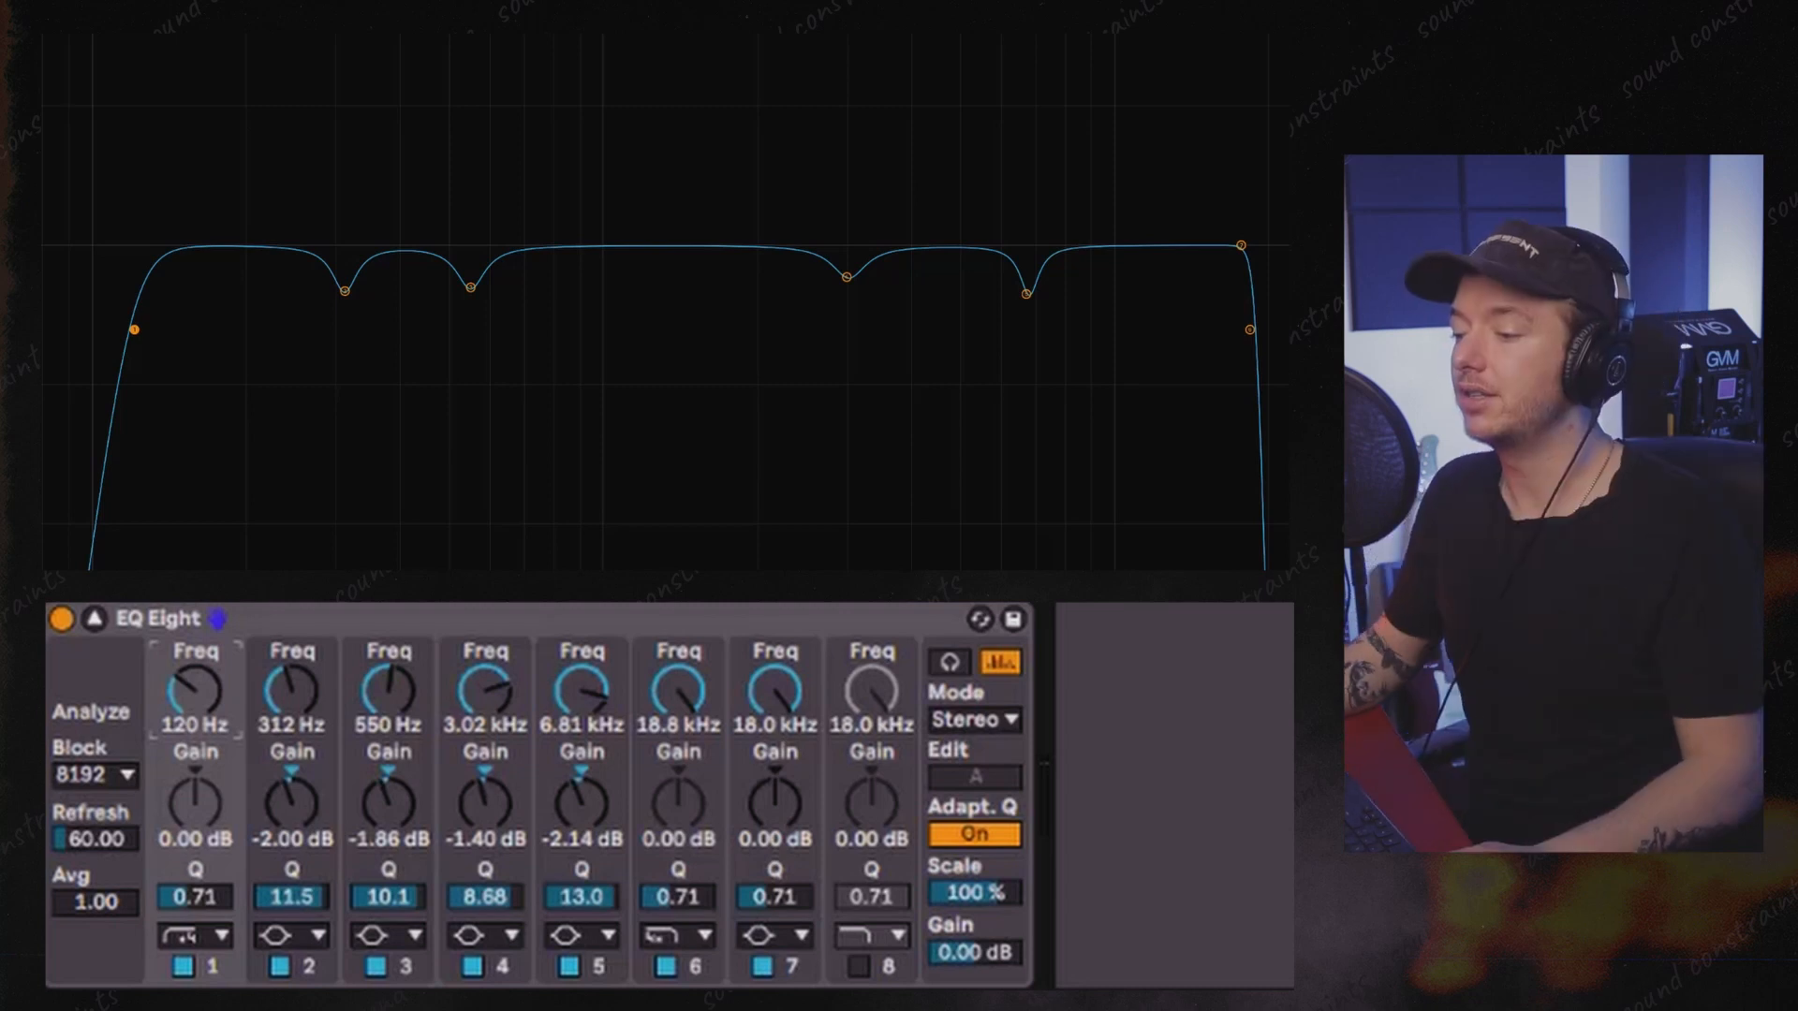
drag(189, 717, 190, 702)
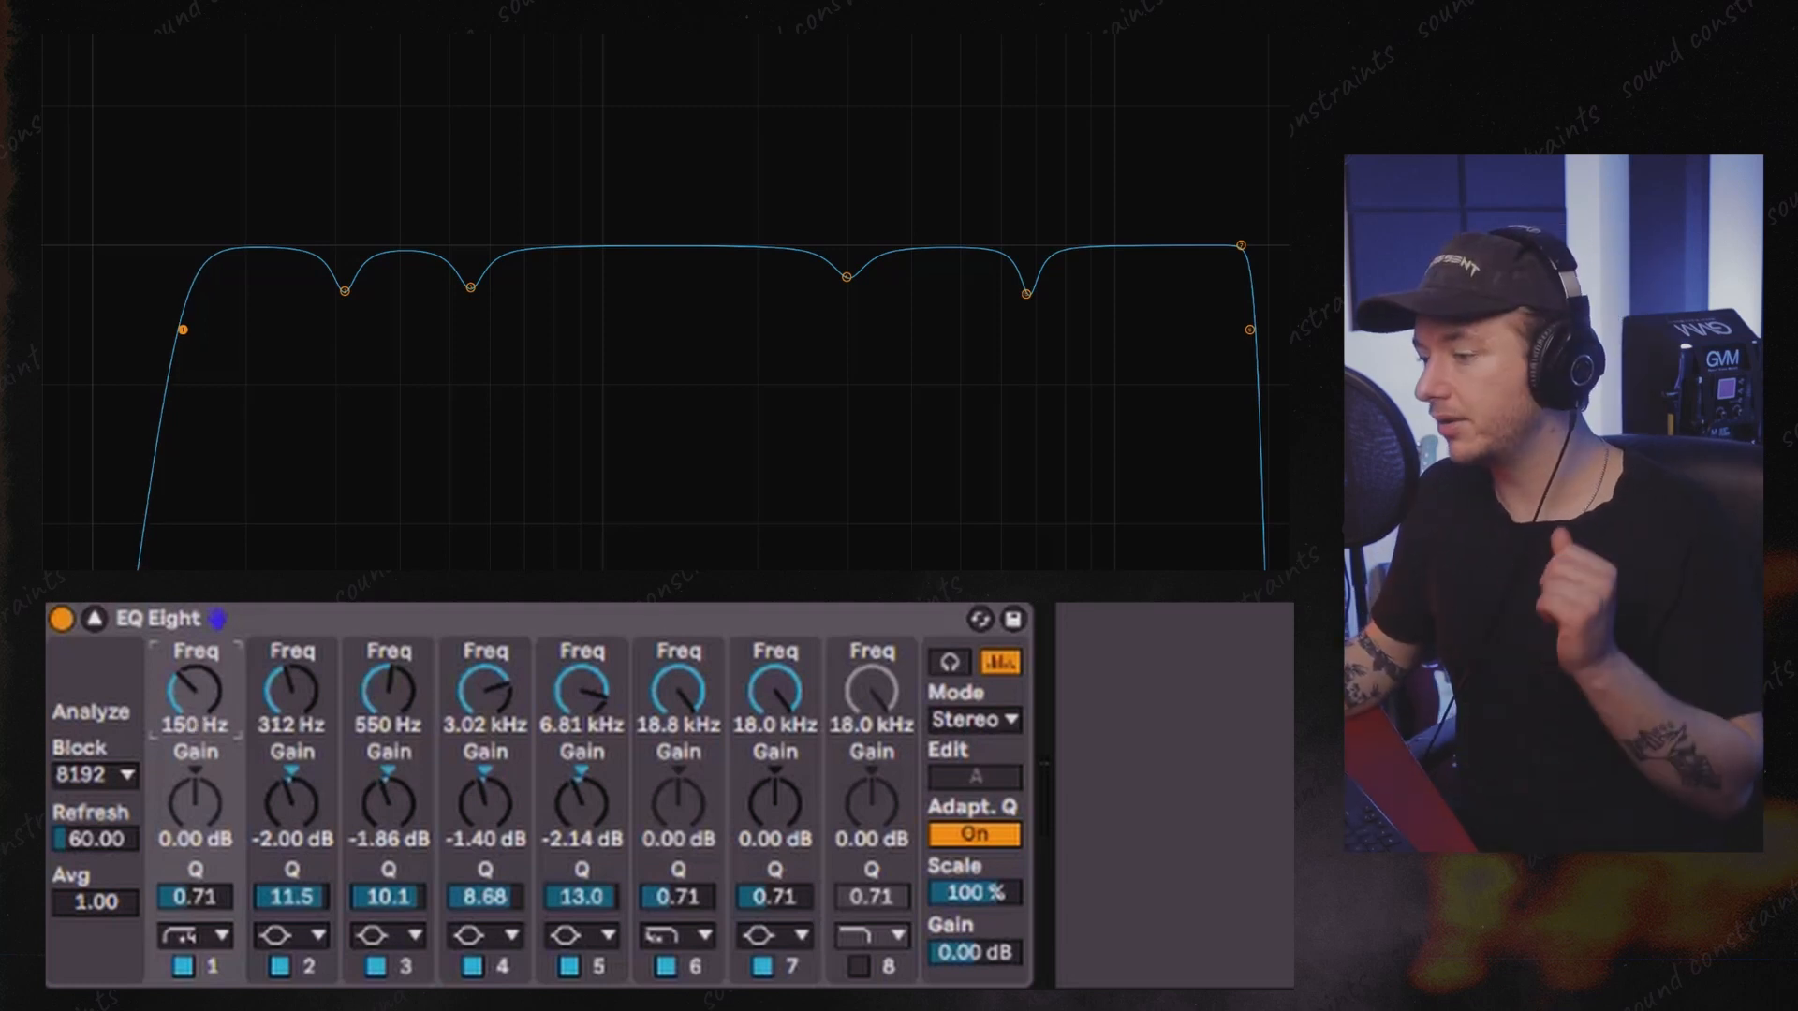
click(97, 620)
click(95, 619)
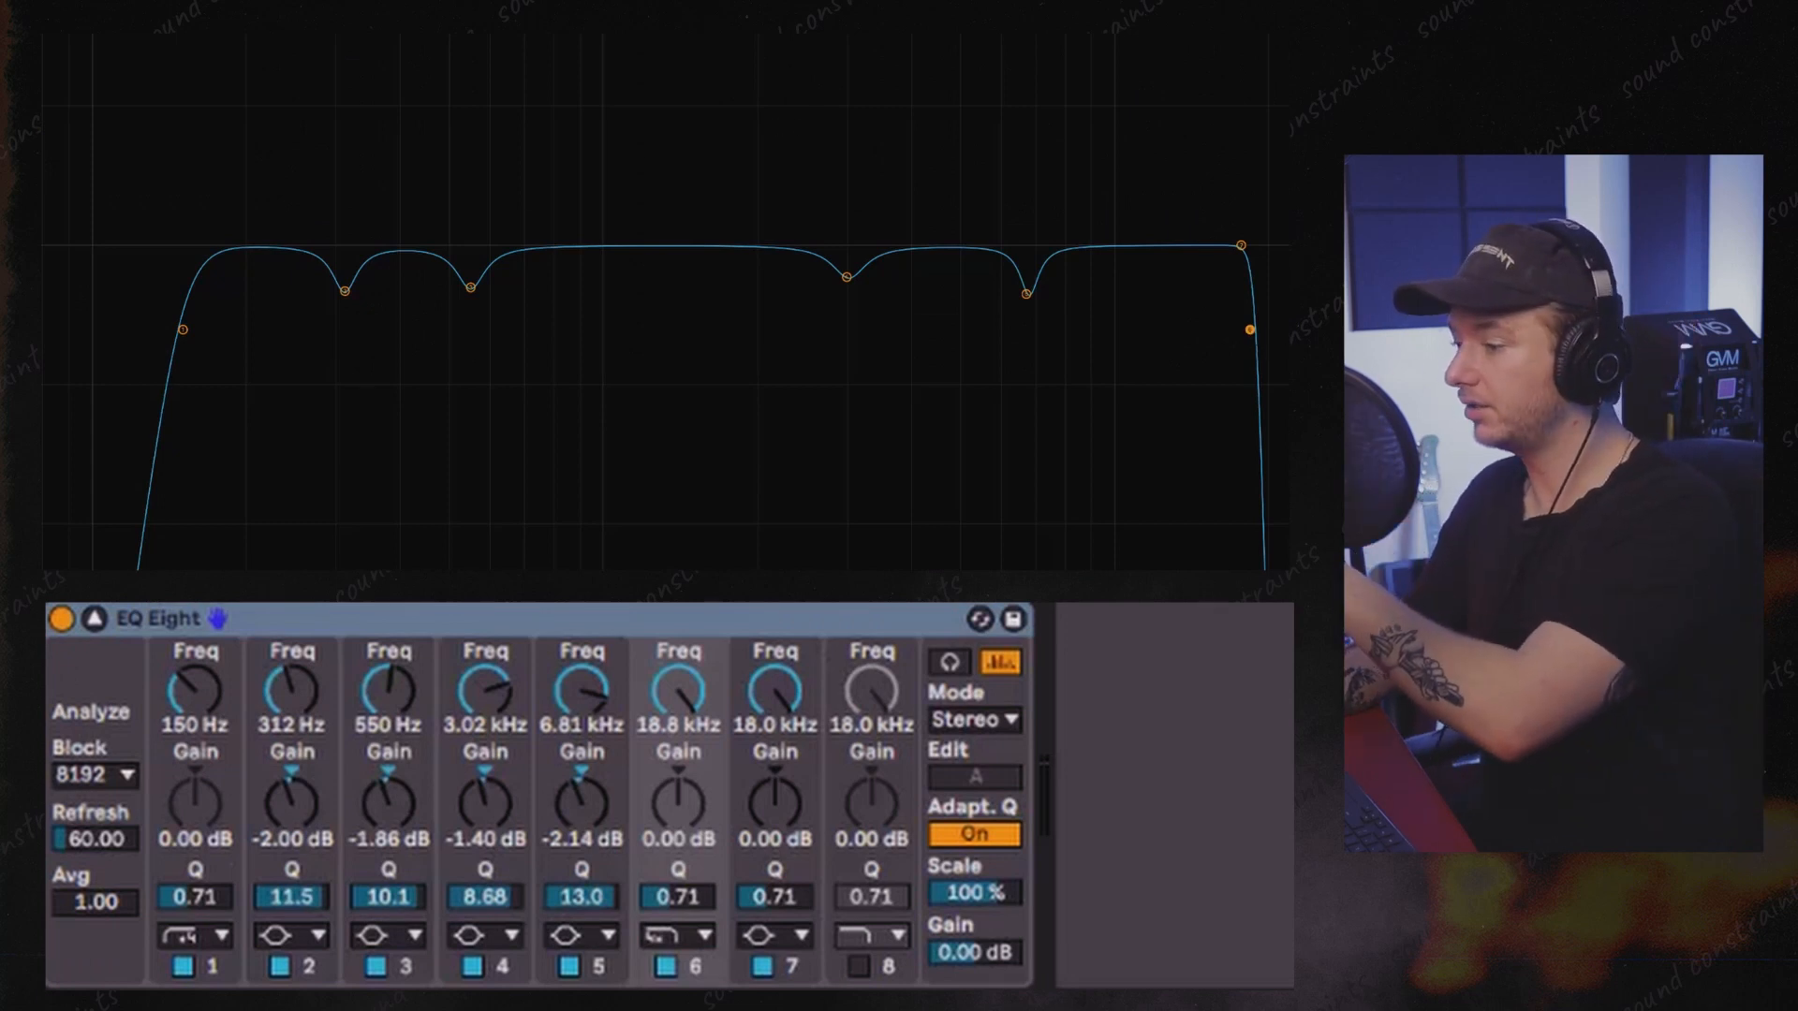
- Set the band 6 high cut in EQ Eight to 20.0 kHz and select the band 2 gain
drag(688, 688, 688, 656)
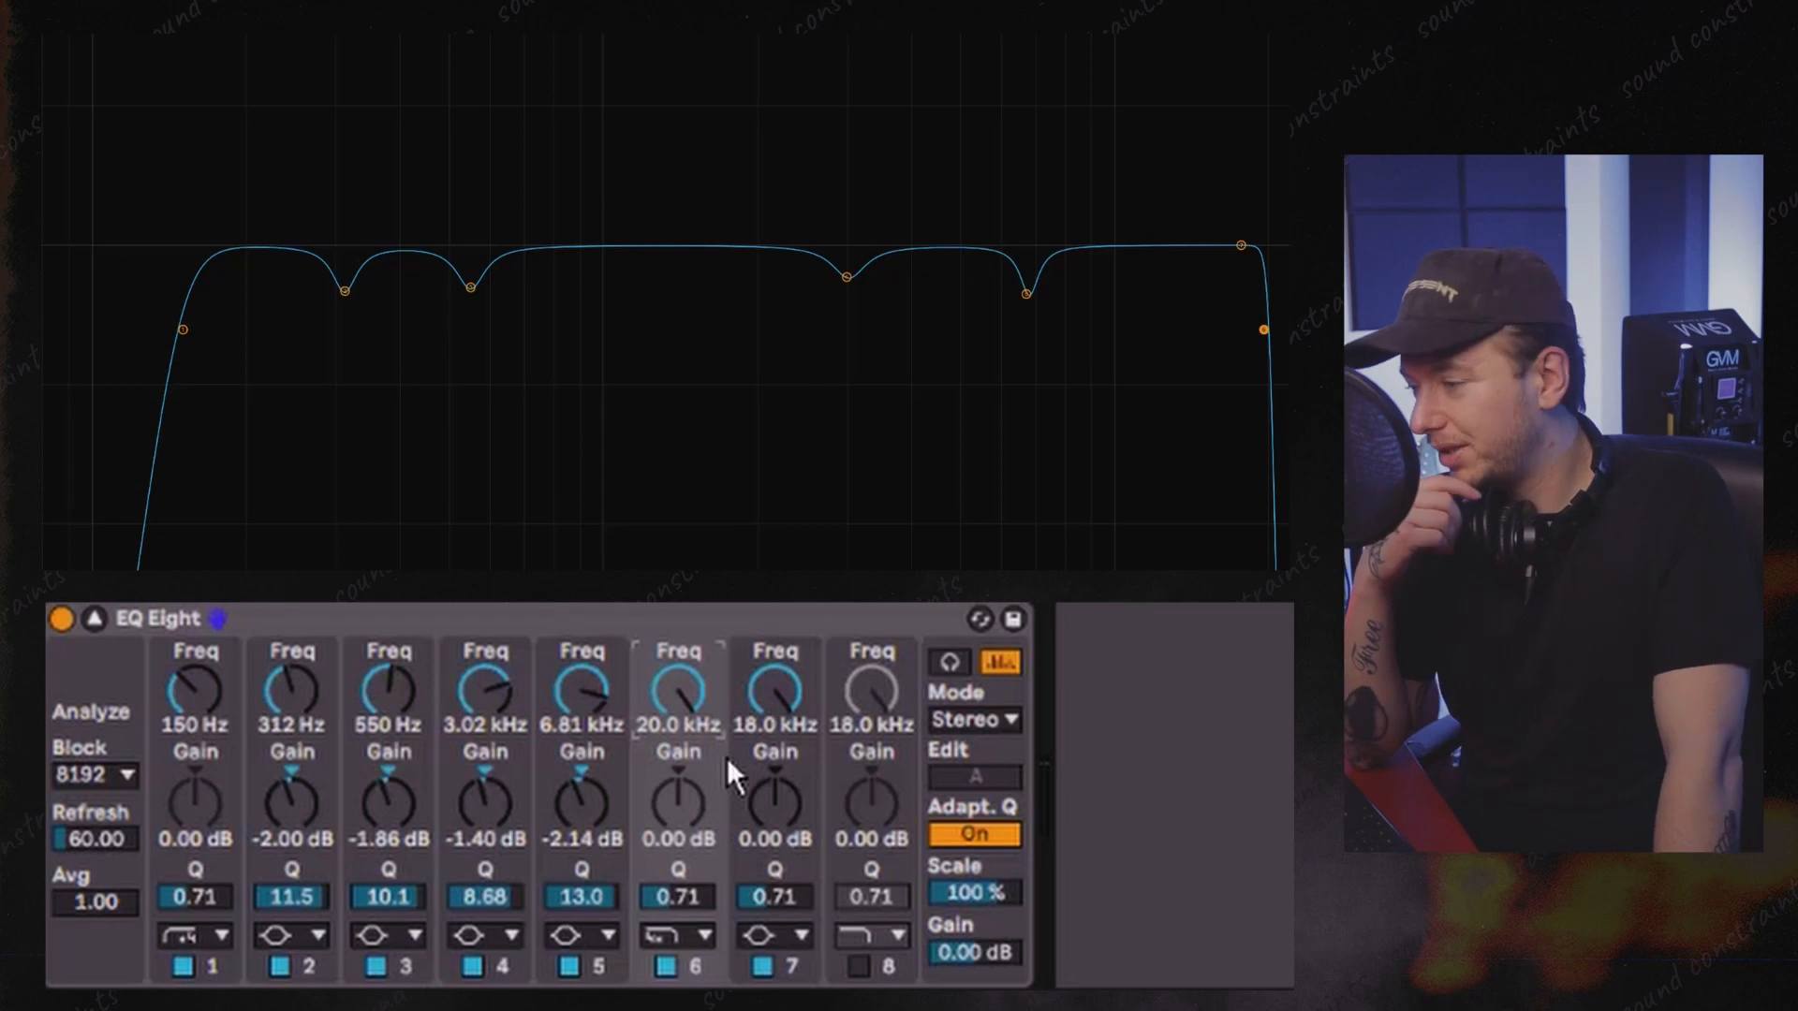
click(292, 803)
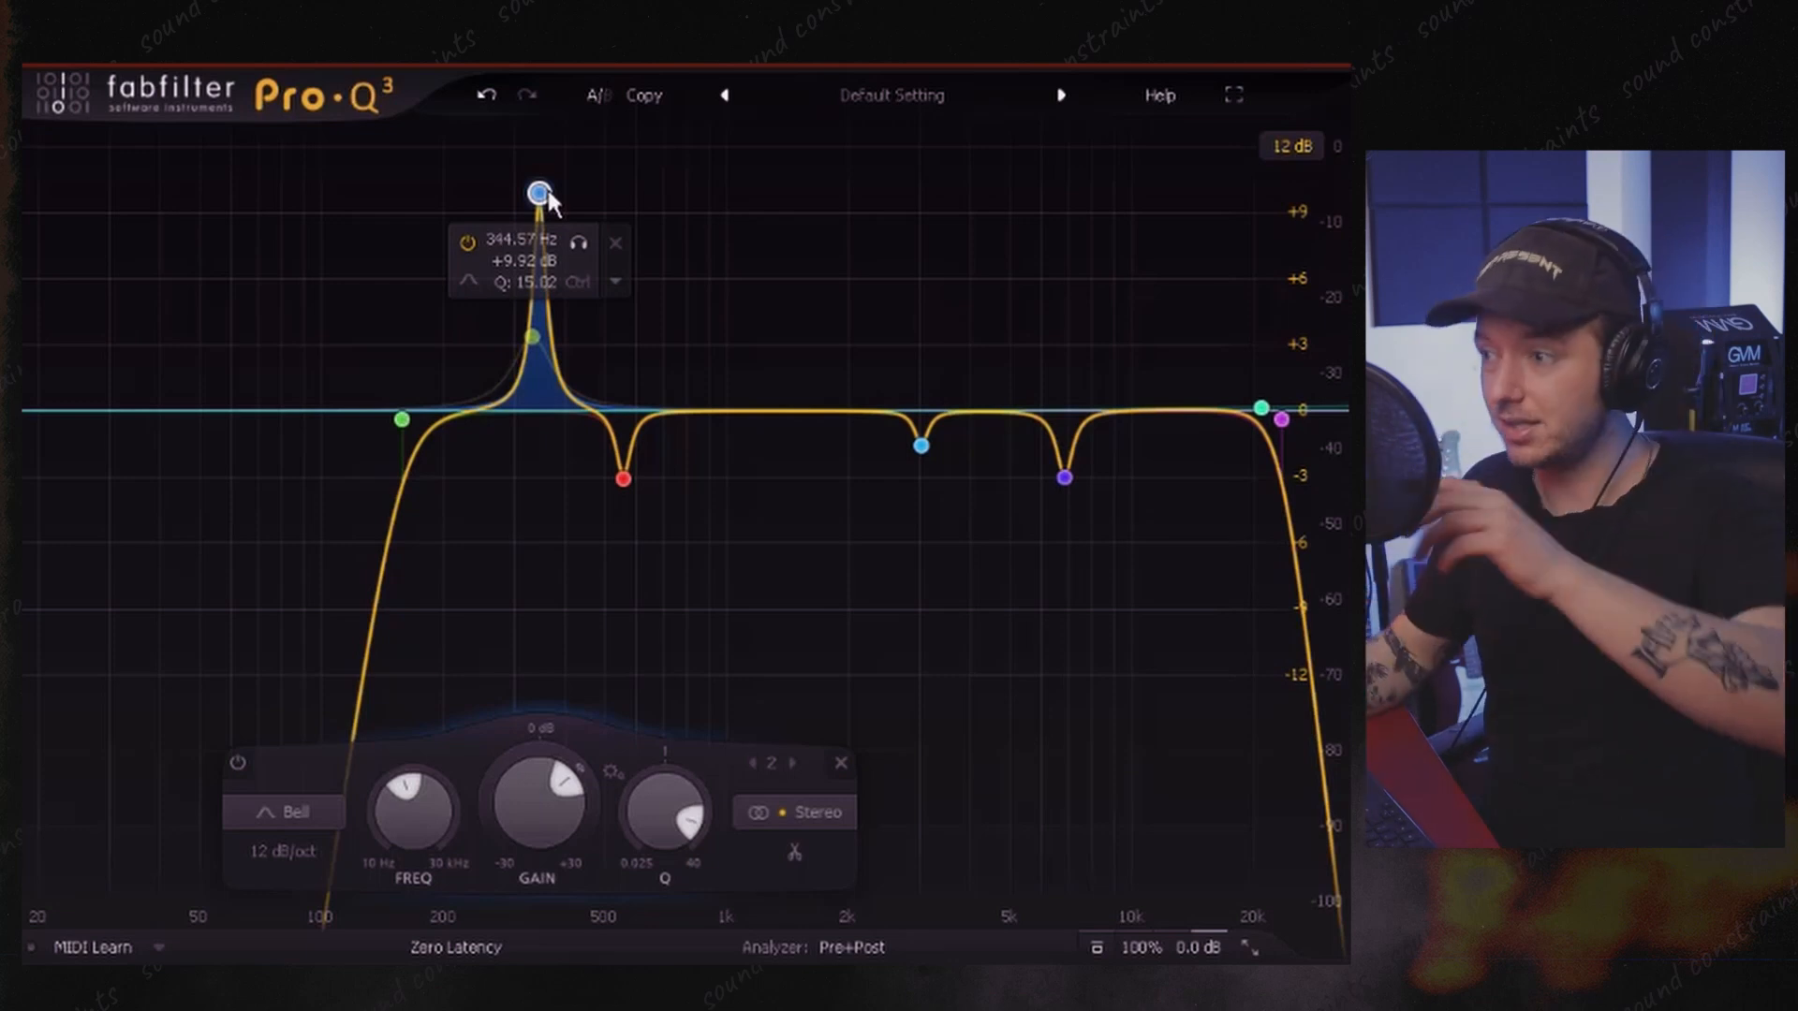
- Audition the narrow band 2 boost in Pro-Q 3 during playback, sweeping its frequency to locate the harsh resonance
click(579, 243)
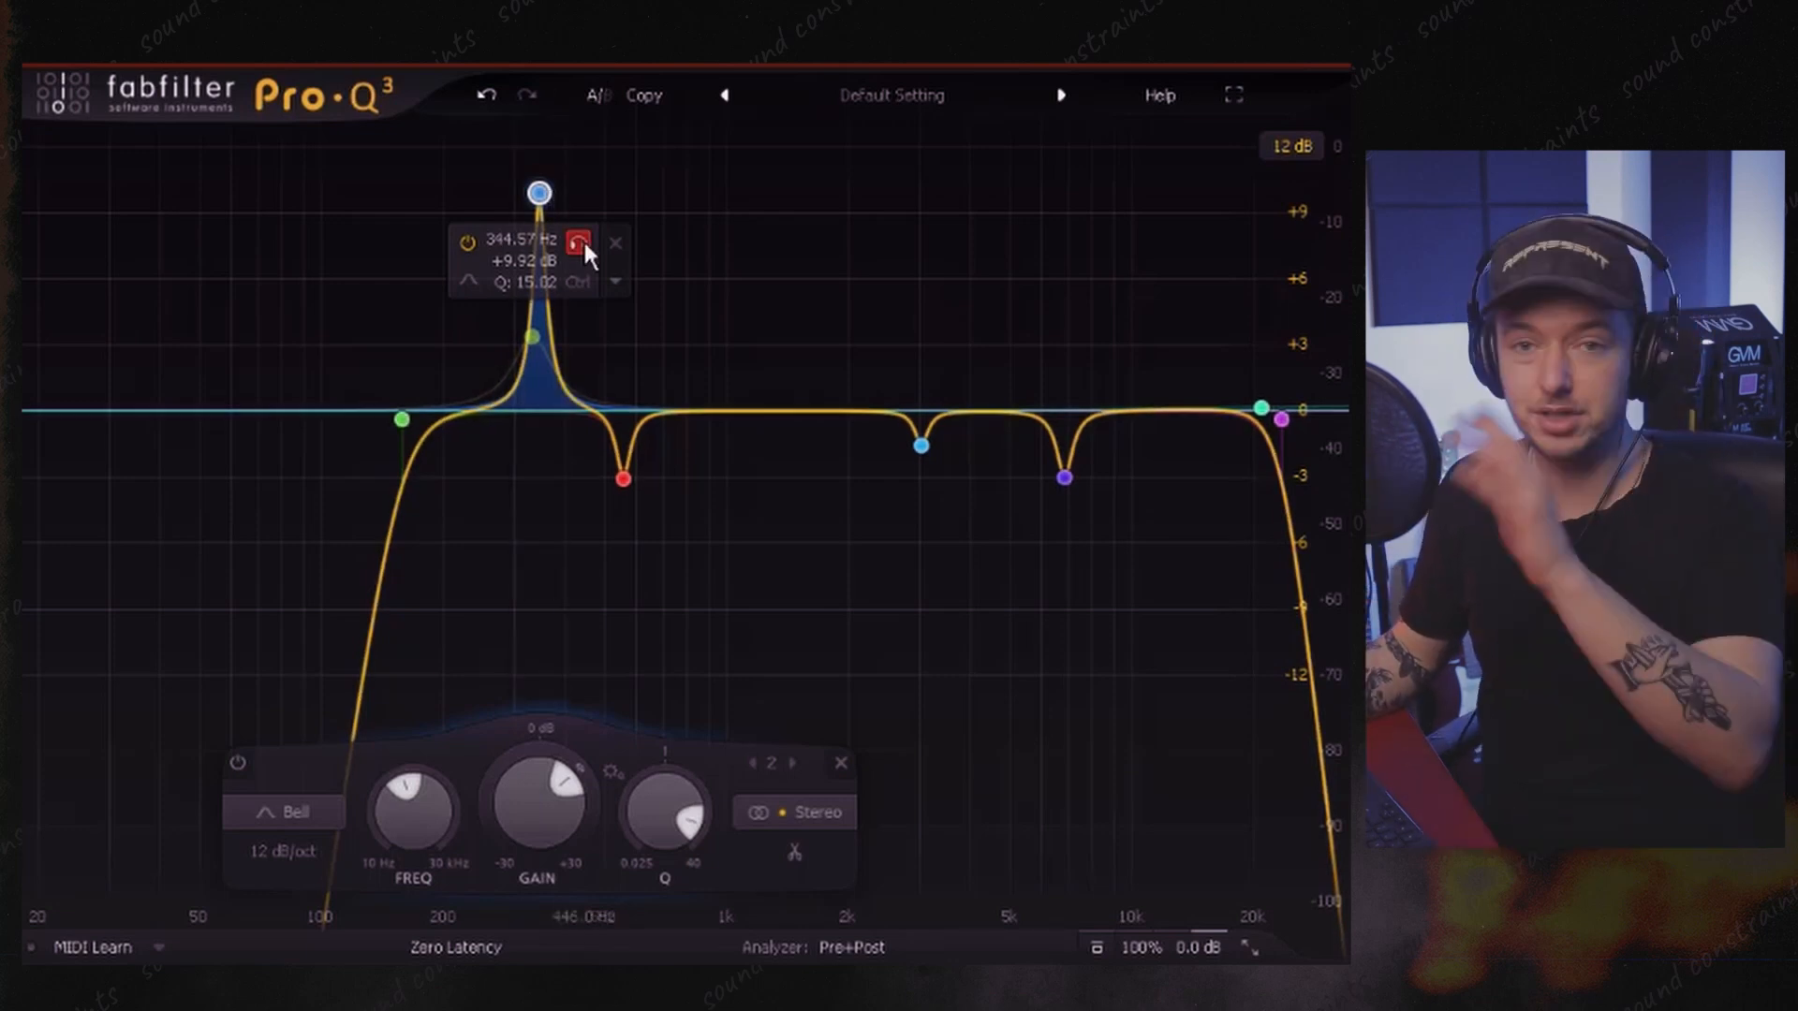
click(578, 242)
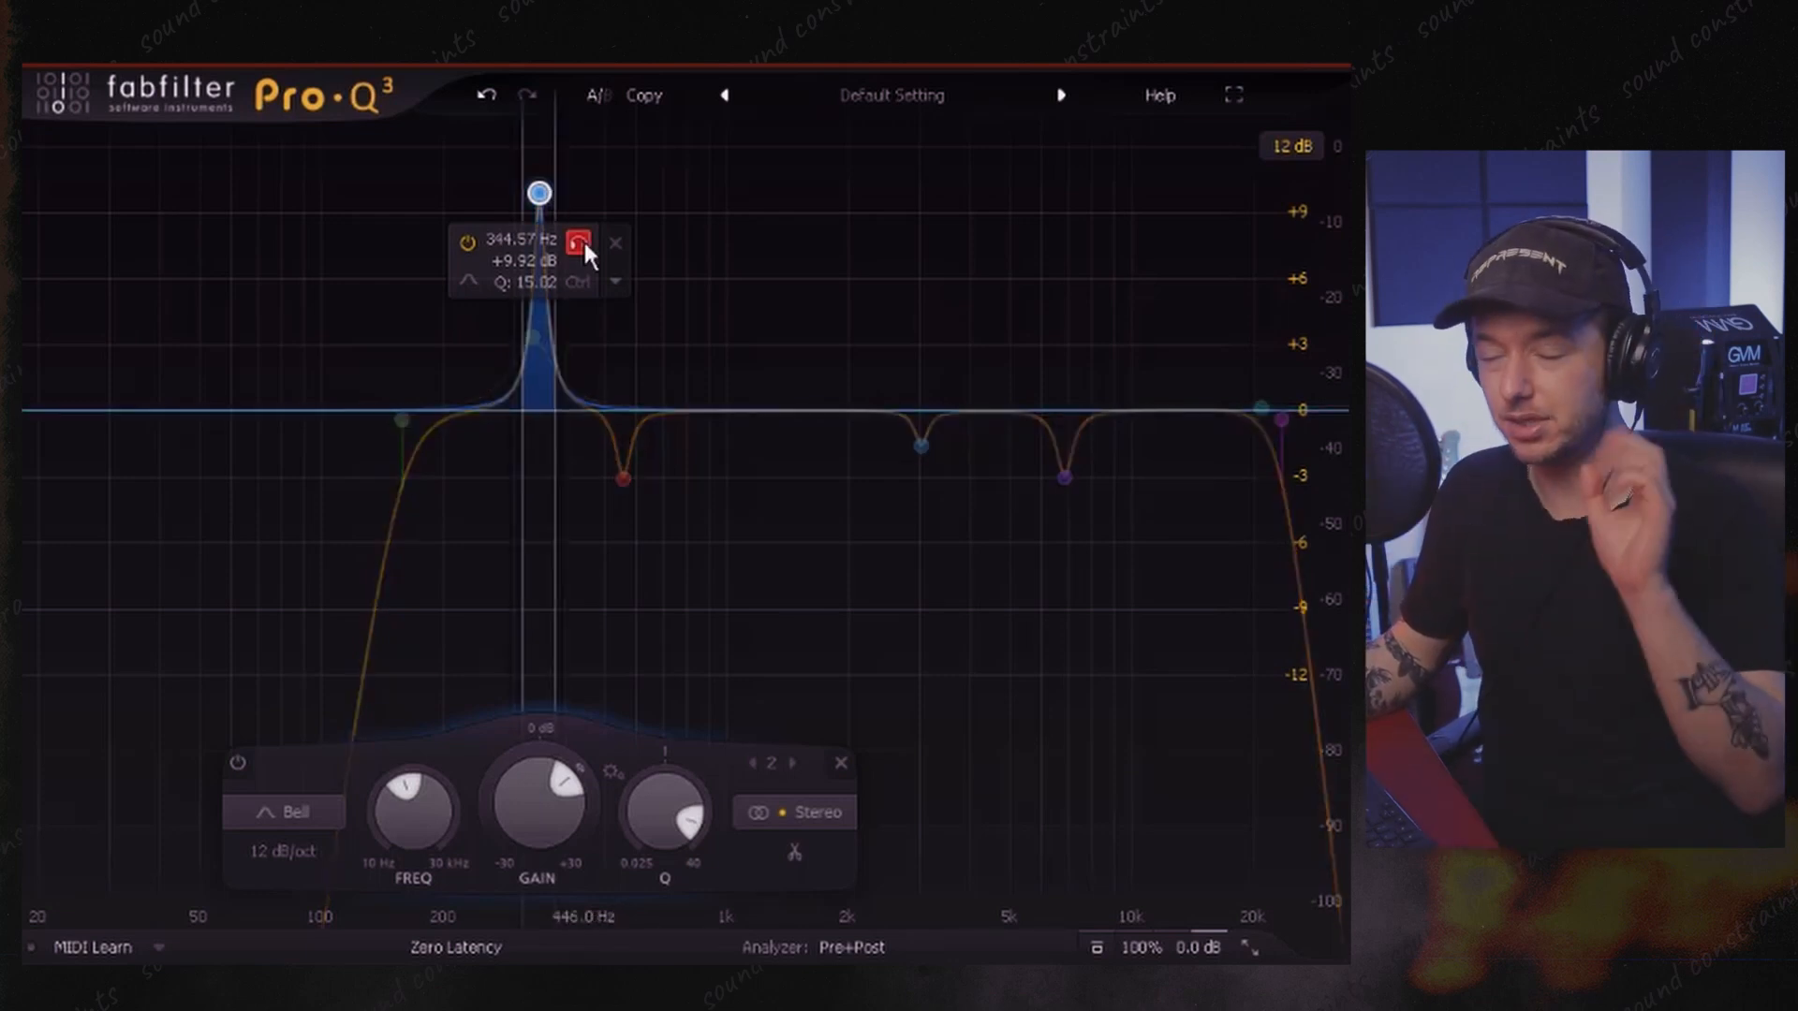
key(space)
mouse_move(583, 243)
mouse_down()
mouse_move(850, 237)
mouse_move(695, 256)
mouse_move(550, 242)
mouse_up()
drag(516, 792, 516, 837)
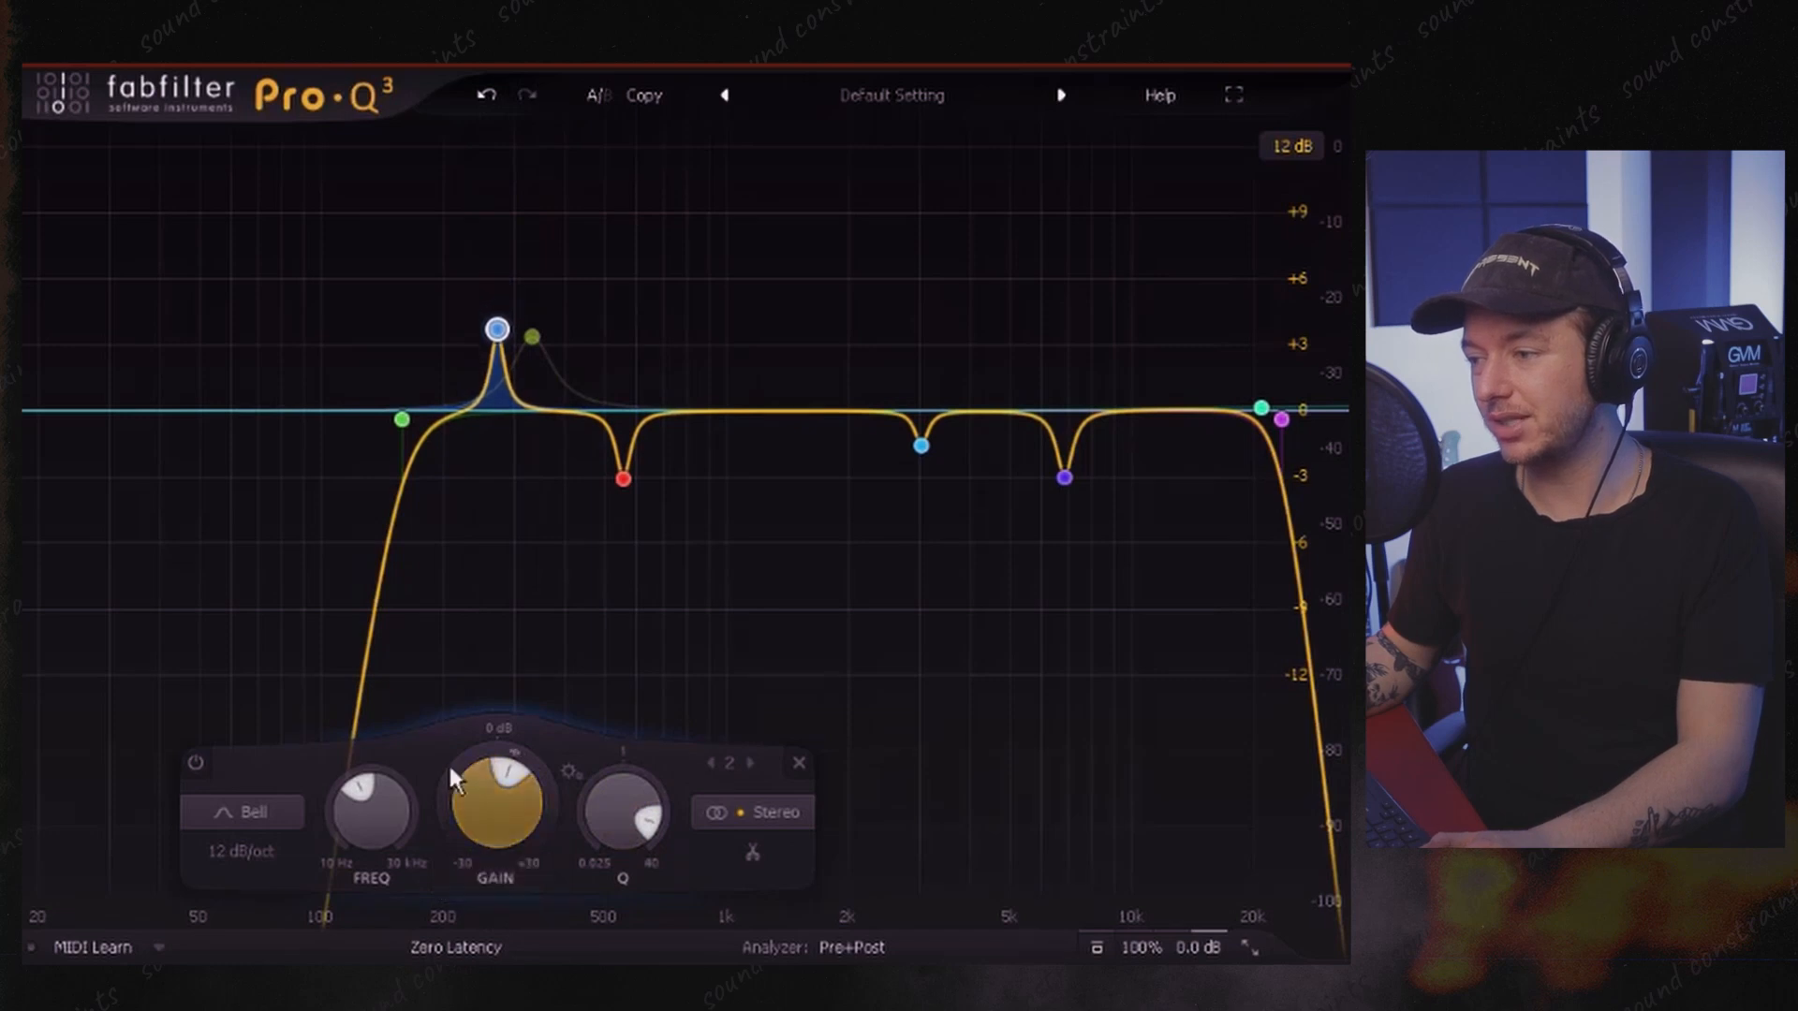
mouse_move(560, 250)
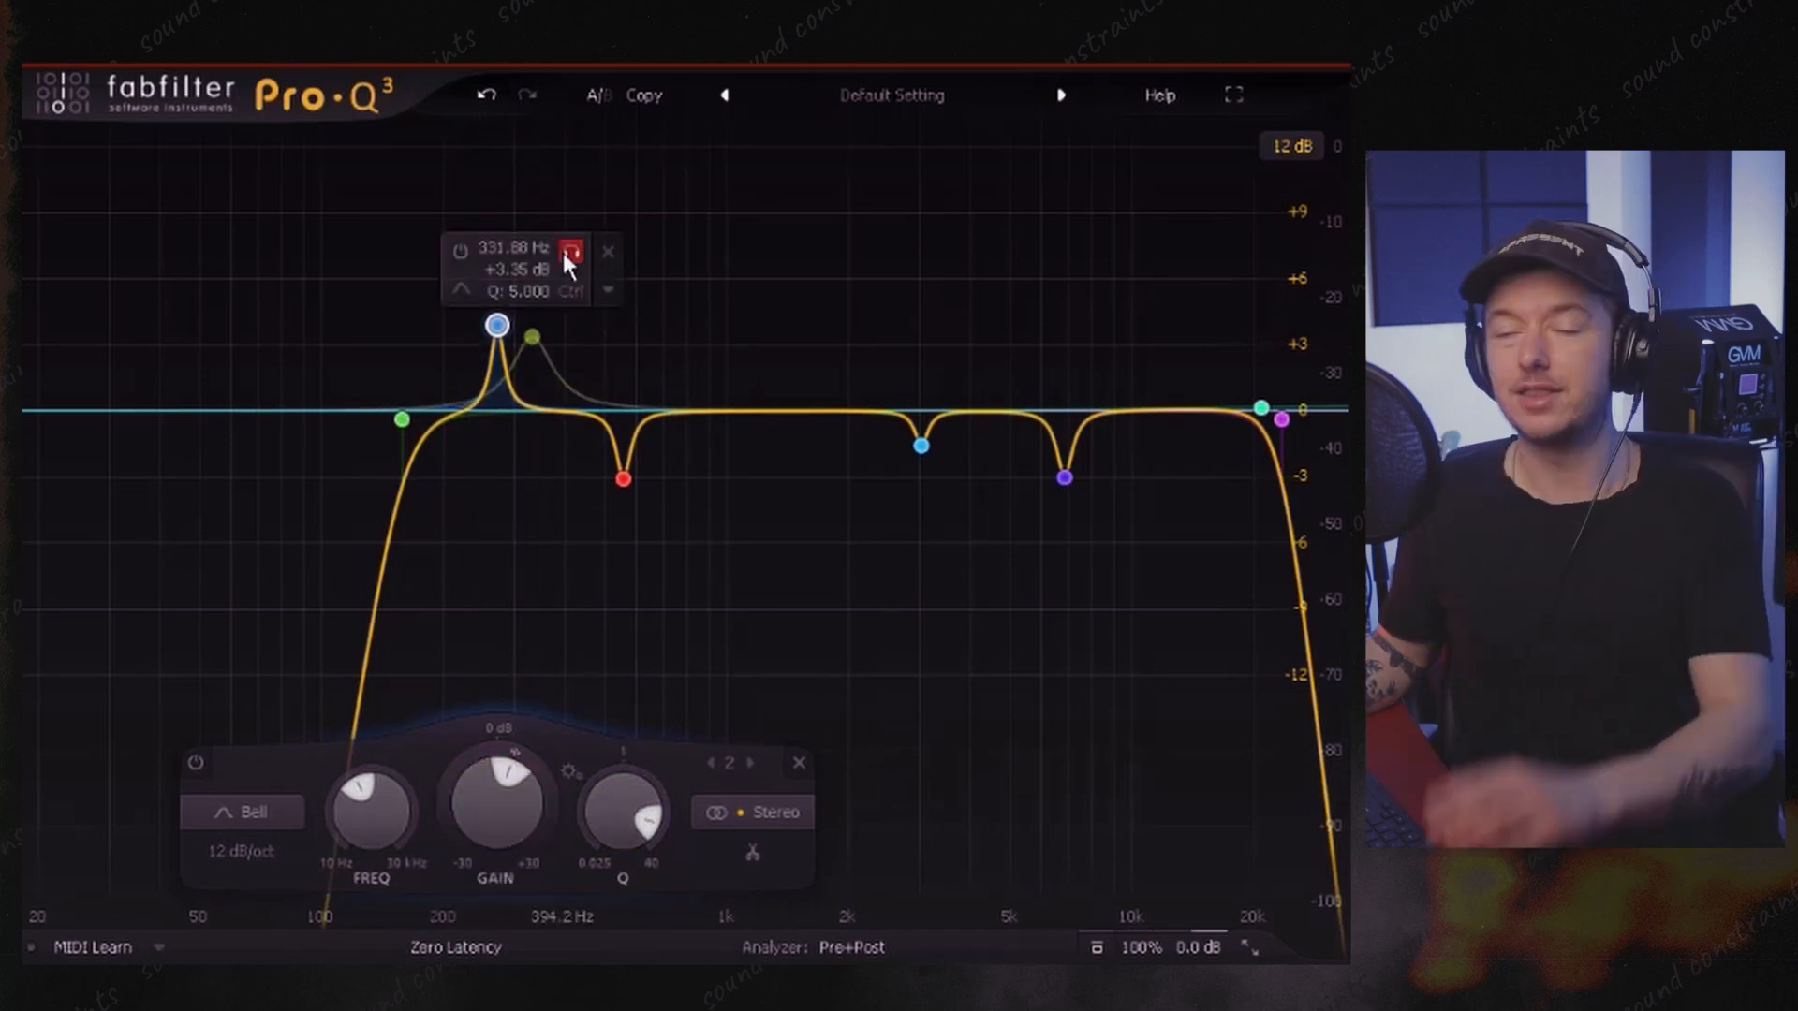
mouse_move(565, 255)
mouse_down()
mouse_move(554, 324)
mouse_move(569, 267)
mouse_move(535, 244)
mouse_move(566, 241)
mouse_up()
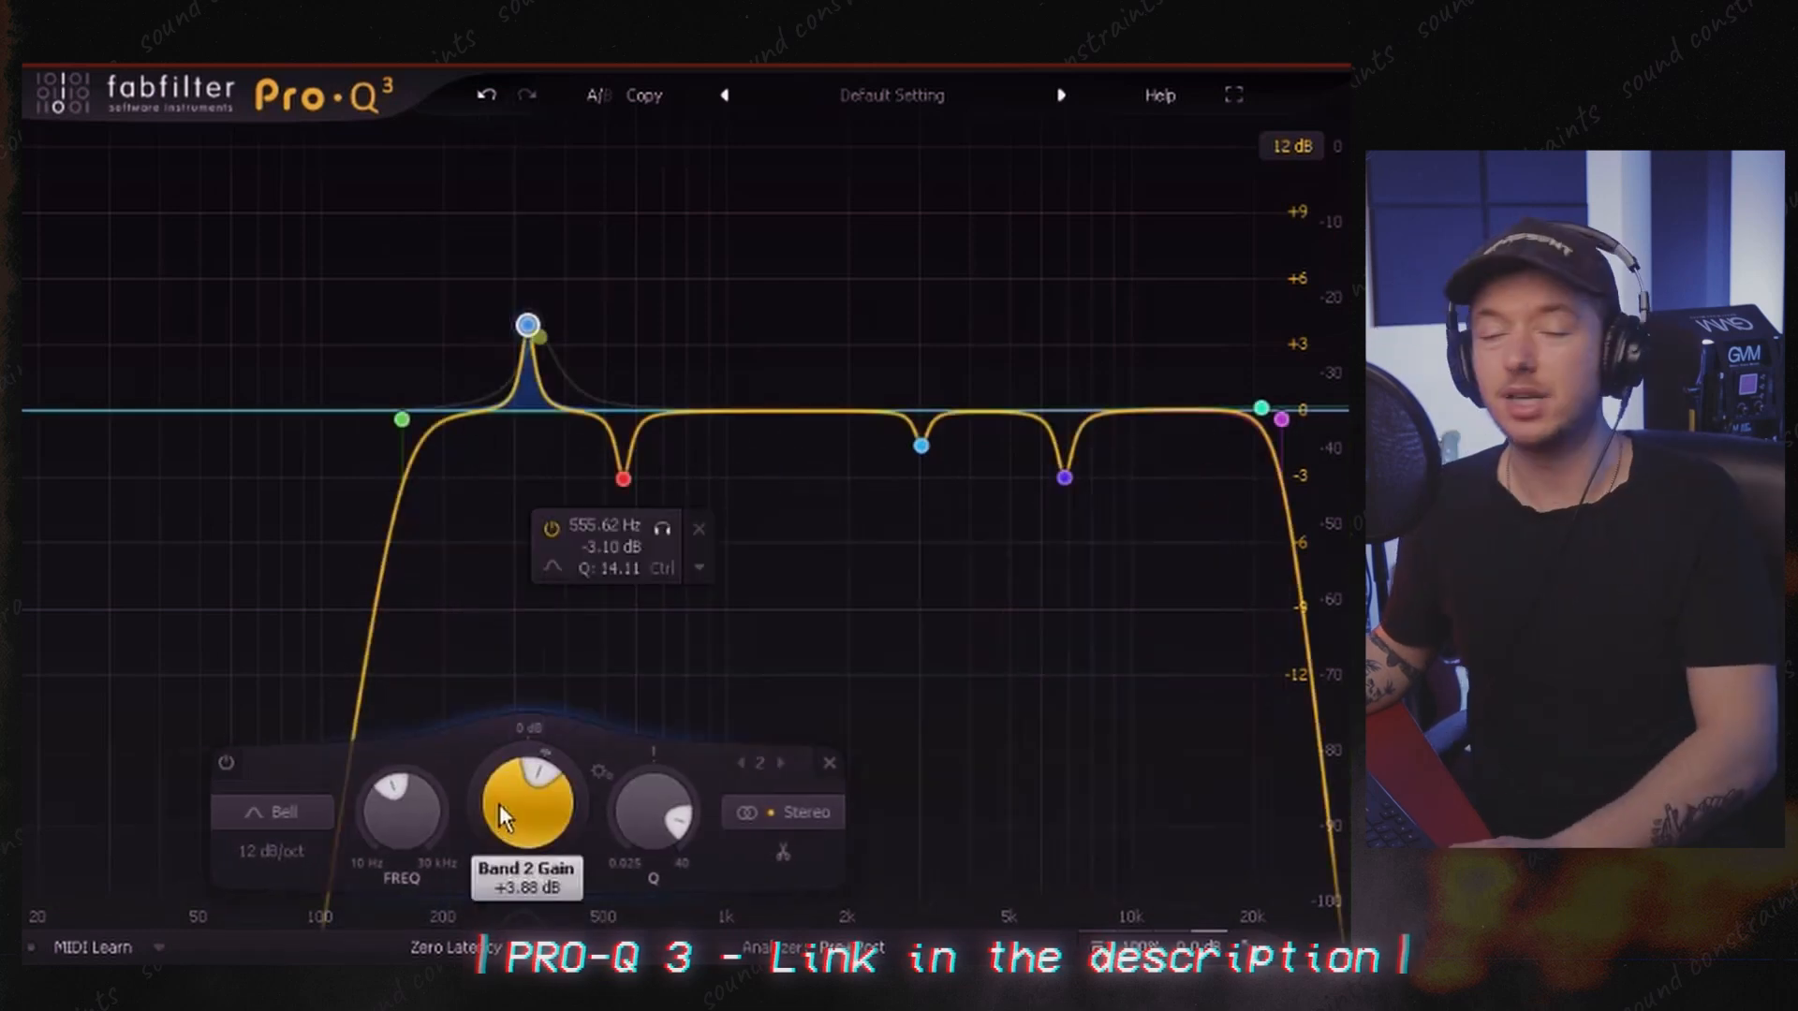
- Lower band 2's gain in Pro-Q 3 to about -3 dB to cut the resonance near 322 Hz
mouse_move(499, 807)
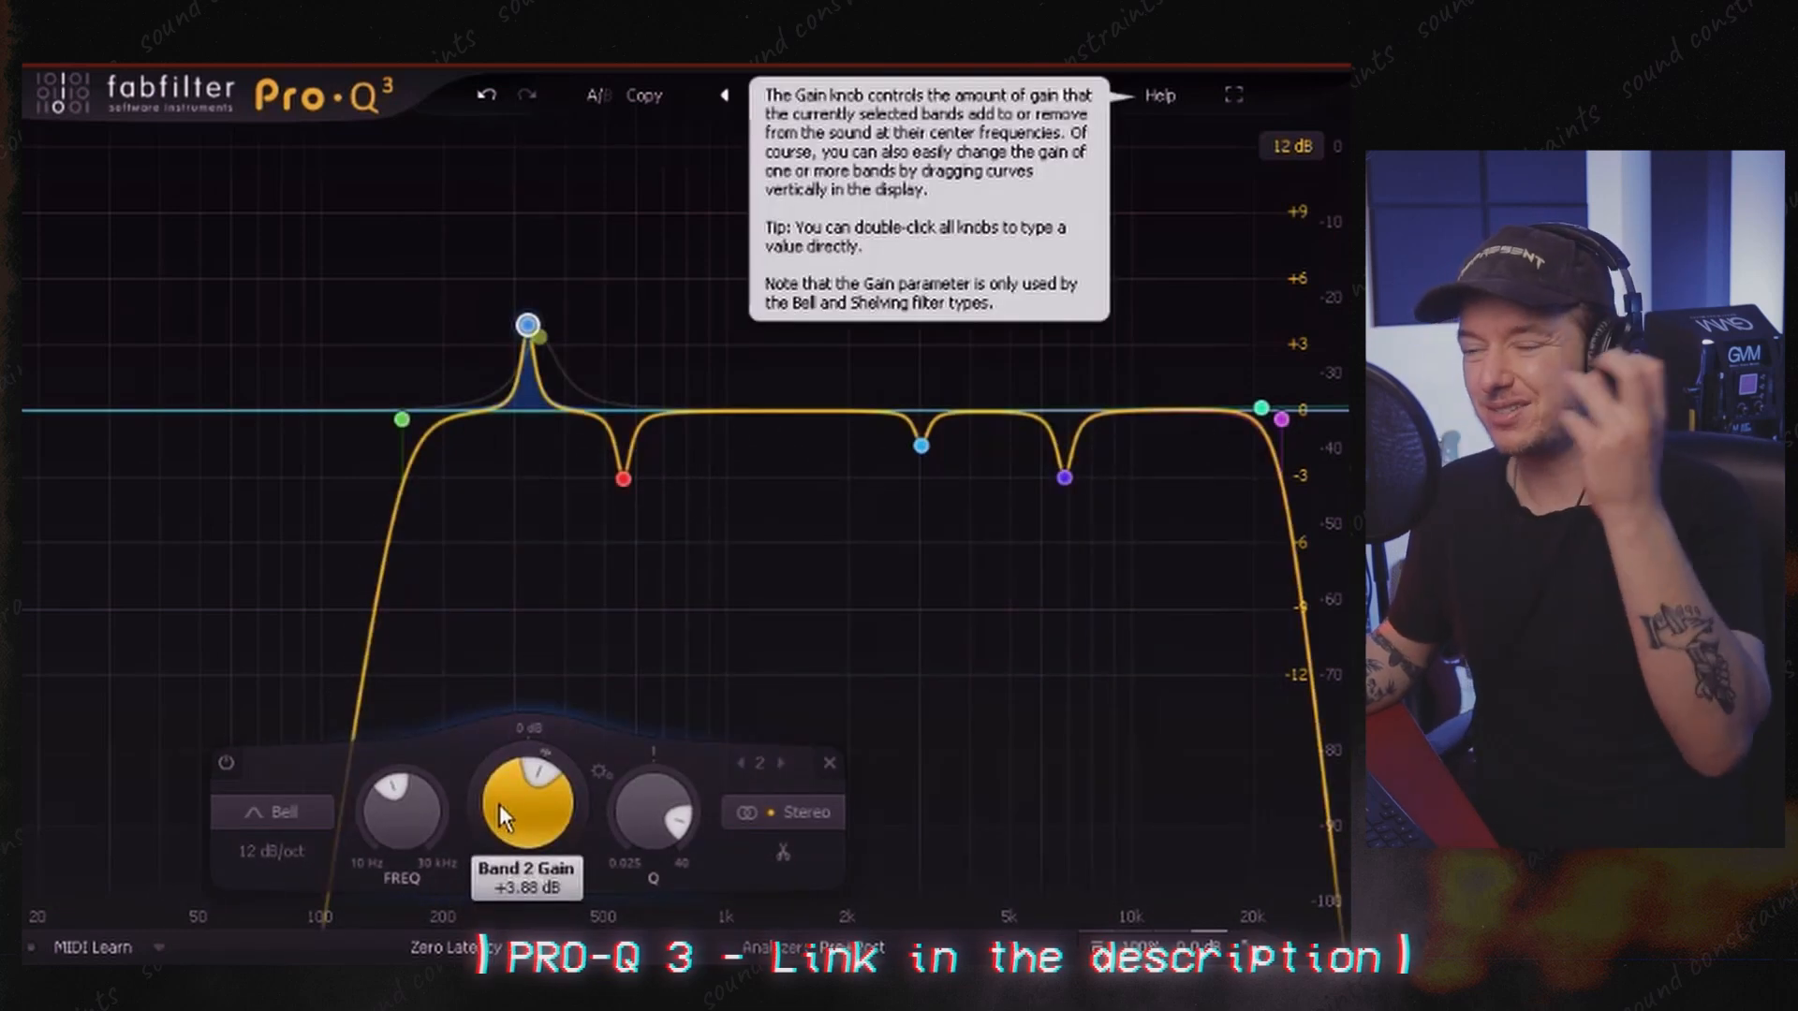
mouse_move(502, 806)
mouse_down()
mouse_move(502, 854)
mouse_move(527, 825)
mouse_up()
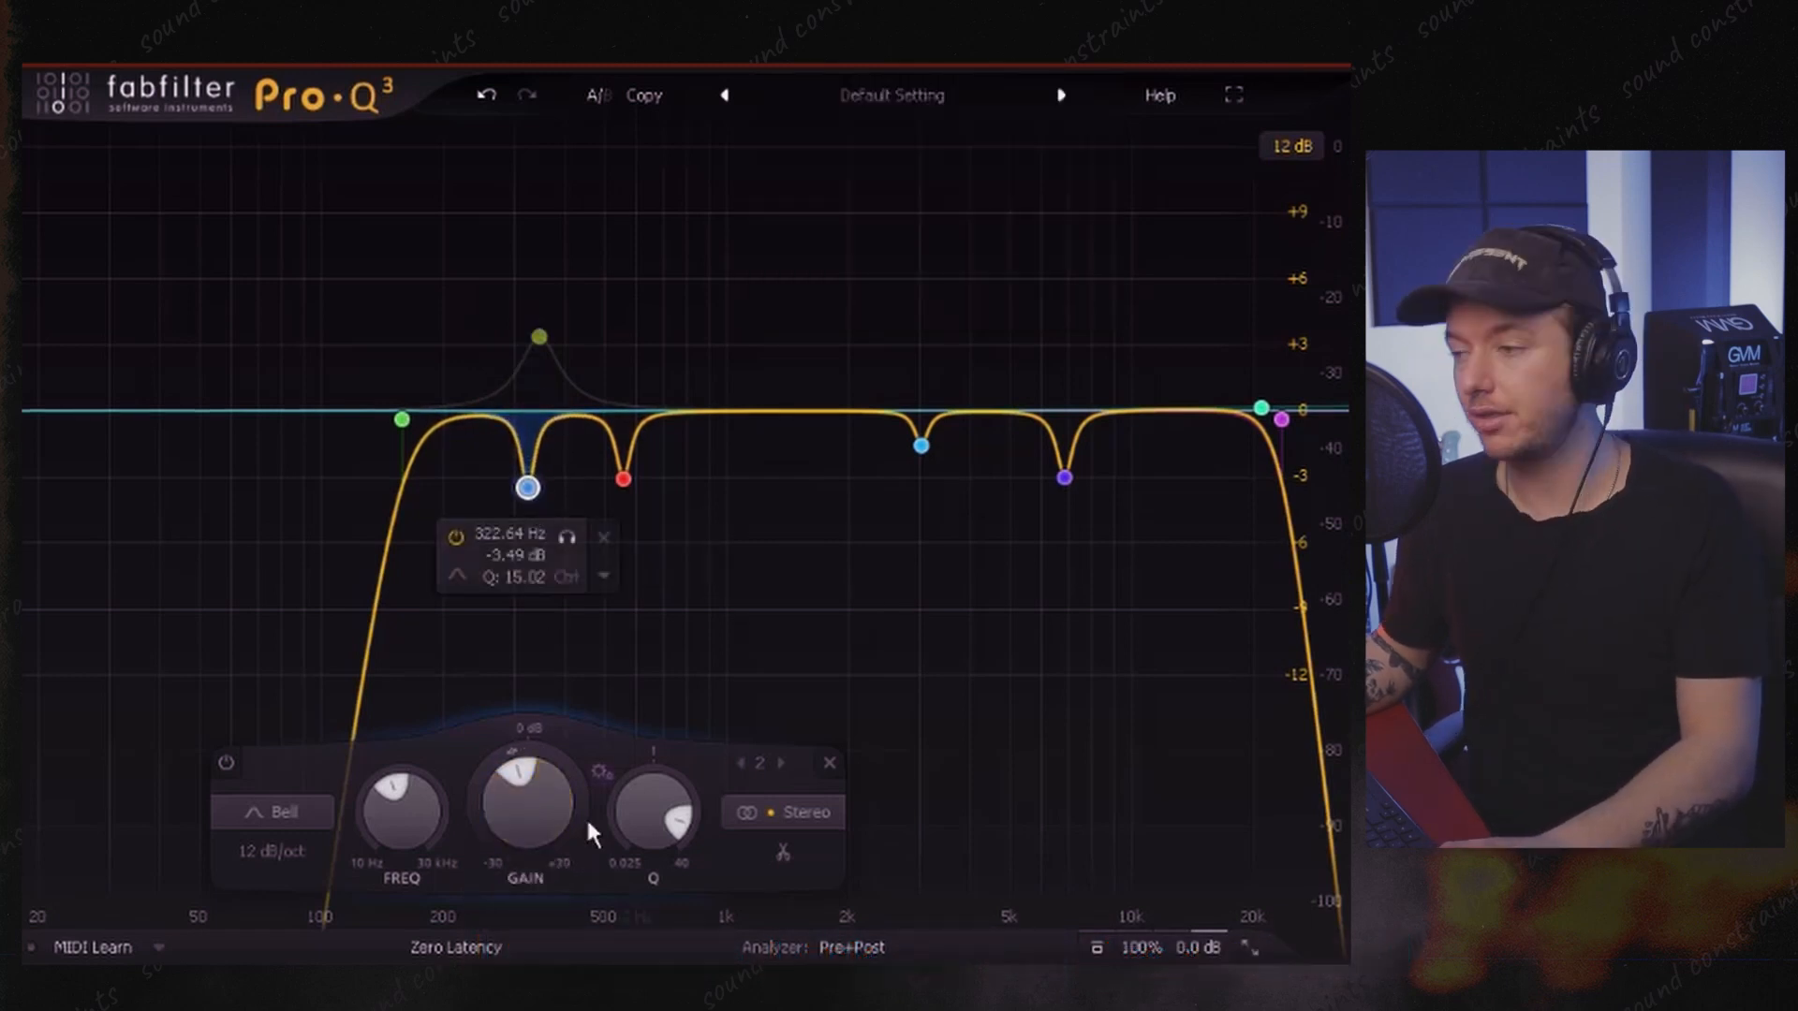
drag(537, 817, 549, 768)
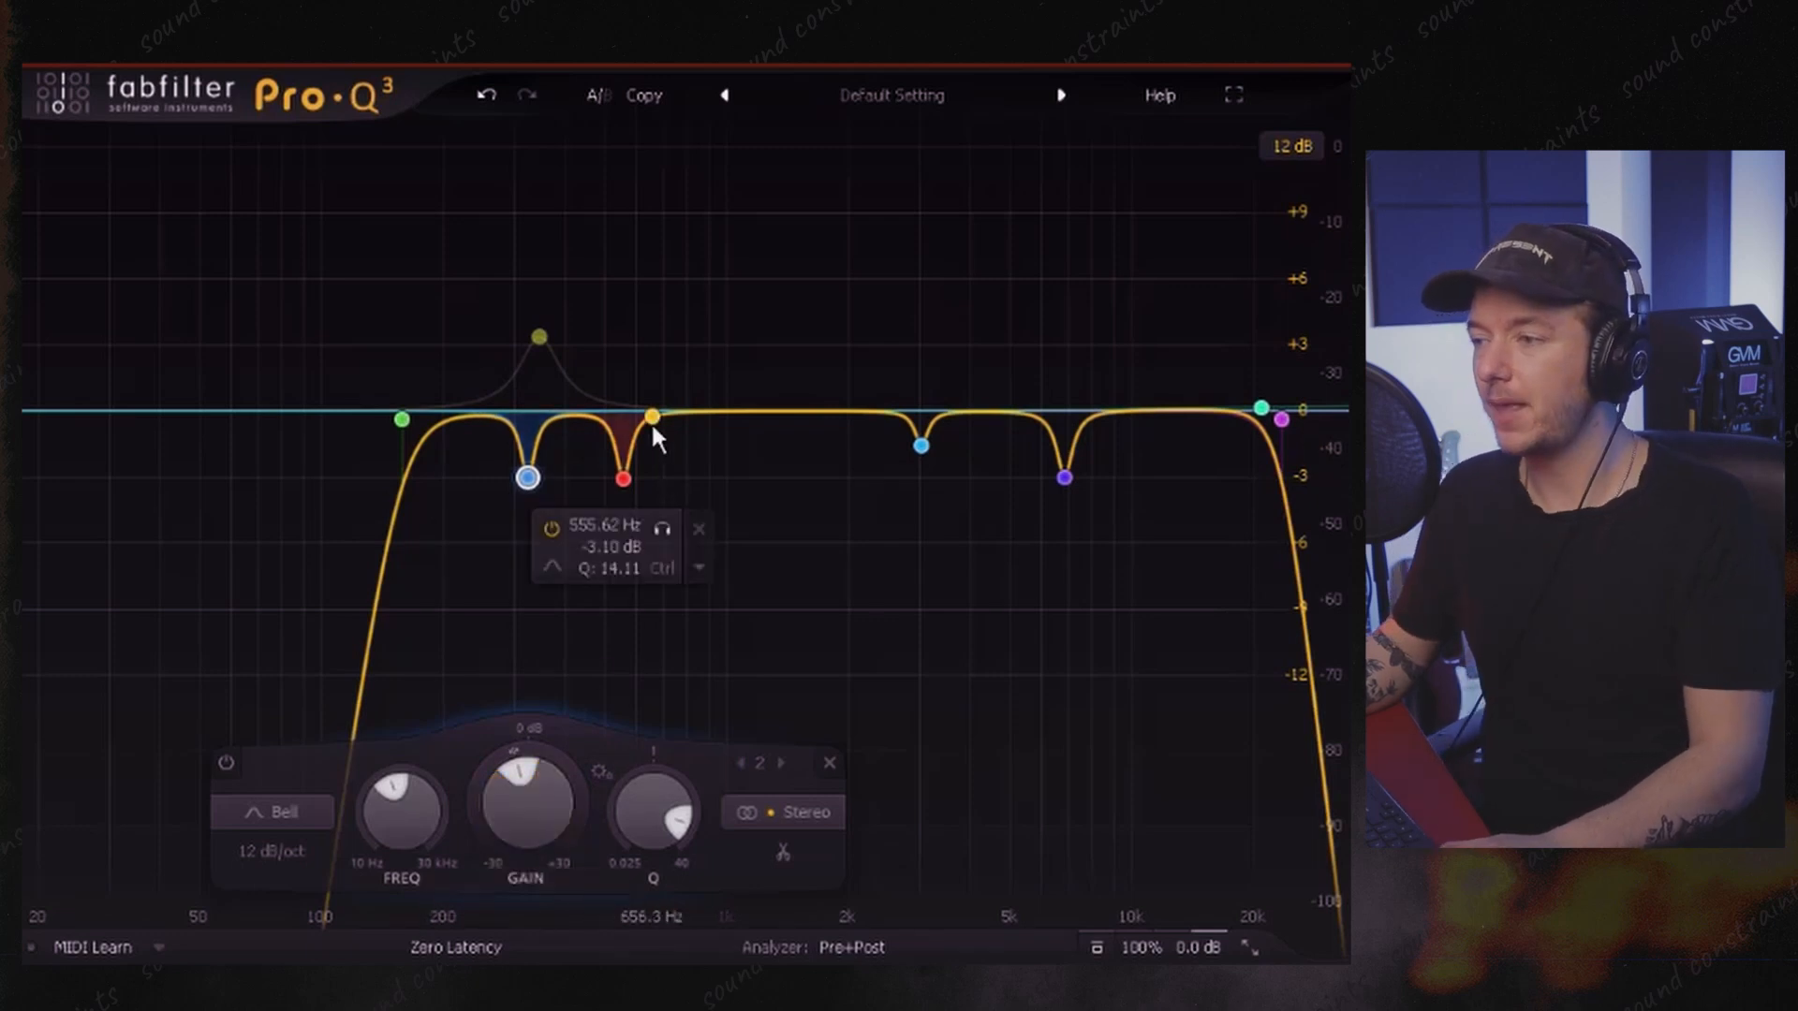
- Raise the red Pro-Q 3 bell band to about +4.29 dB at about 568 Hz to expose the resonance
drag(623, 479, 628, 317)
mouse_move(528, 482)
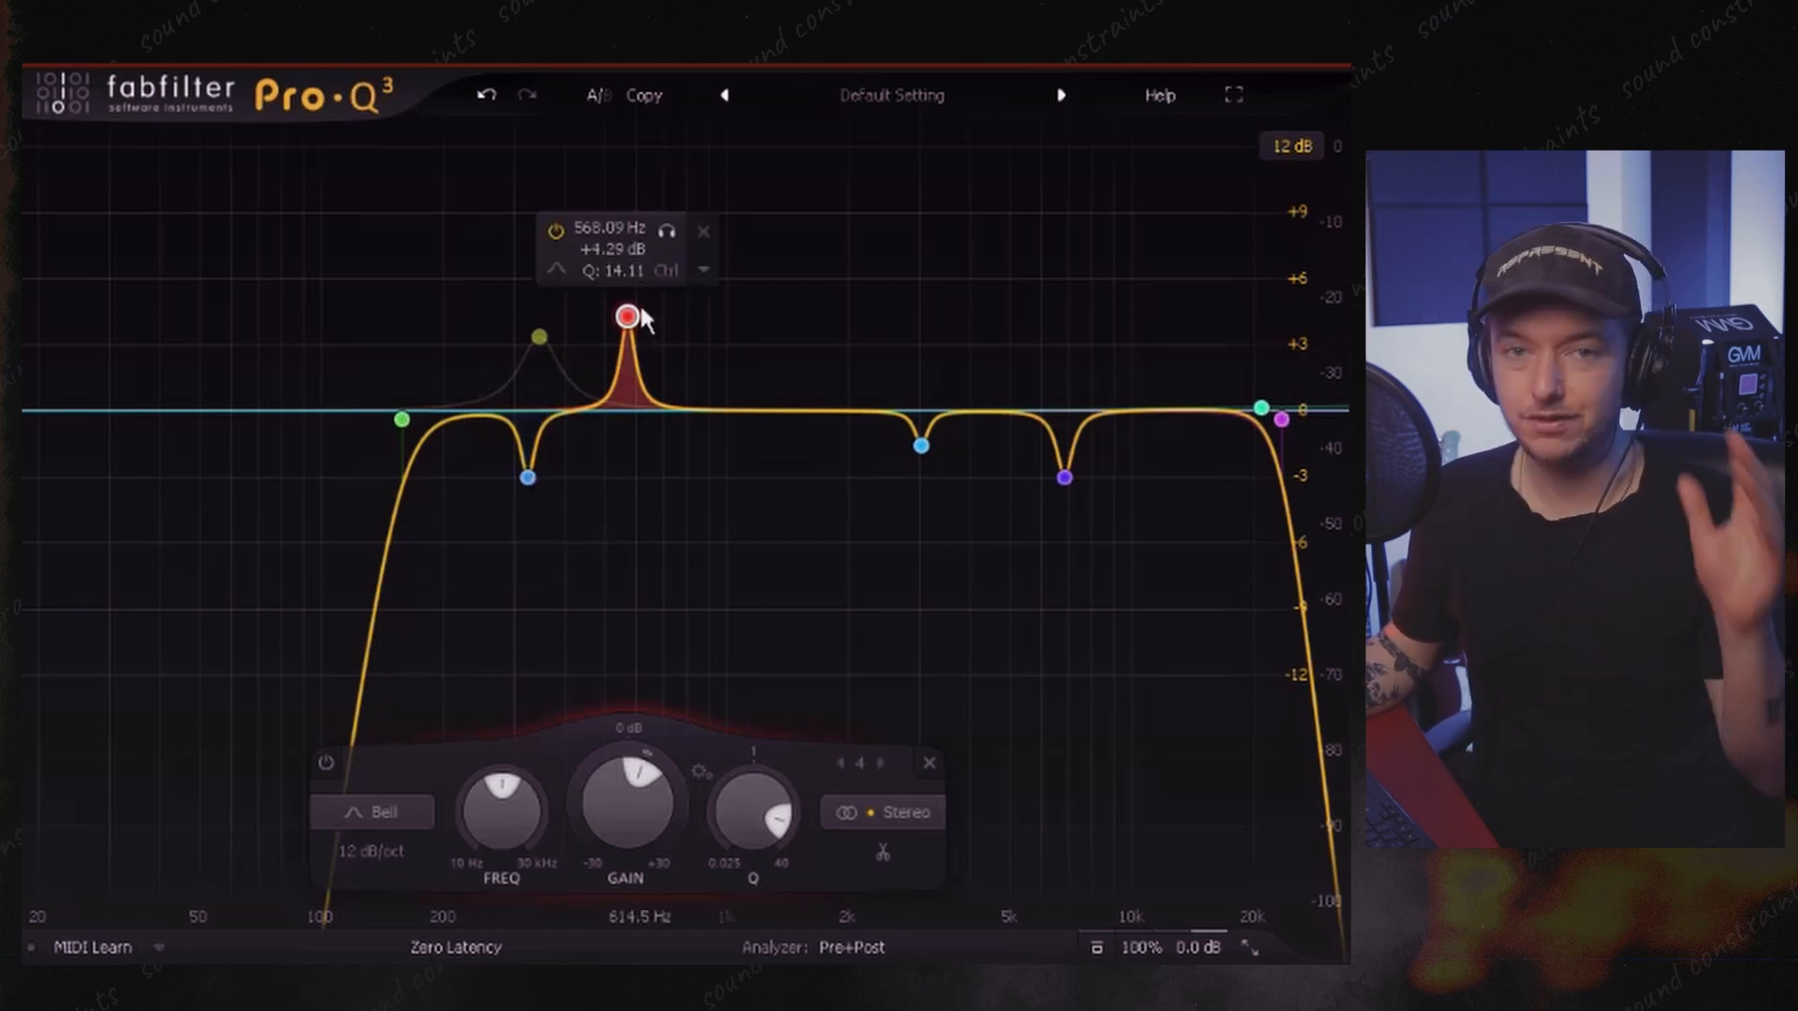
mouse_move(921, 444)
mouse_move(1060, 479)
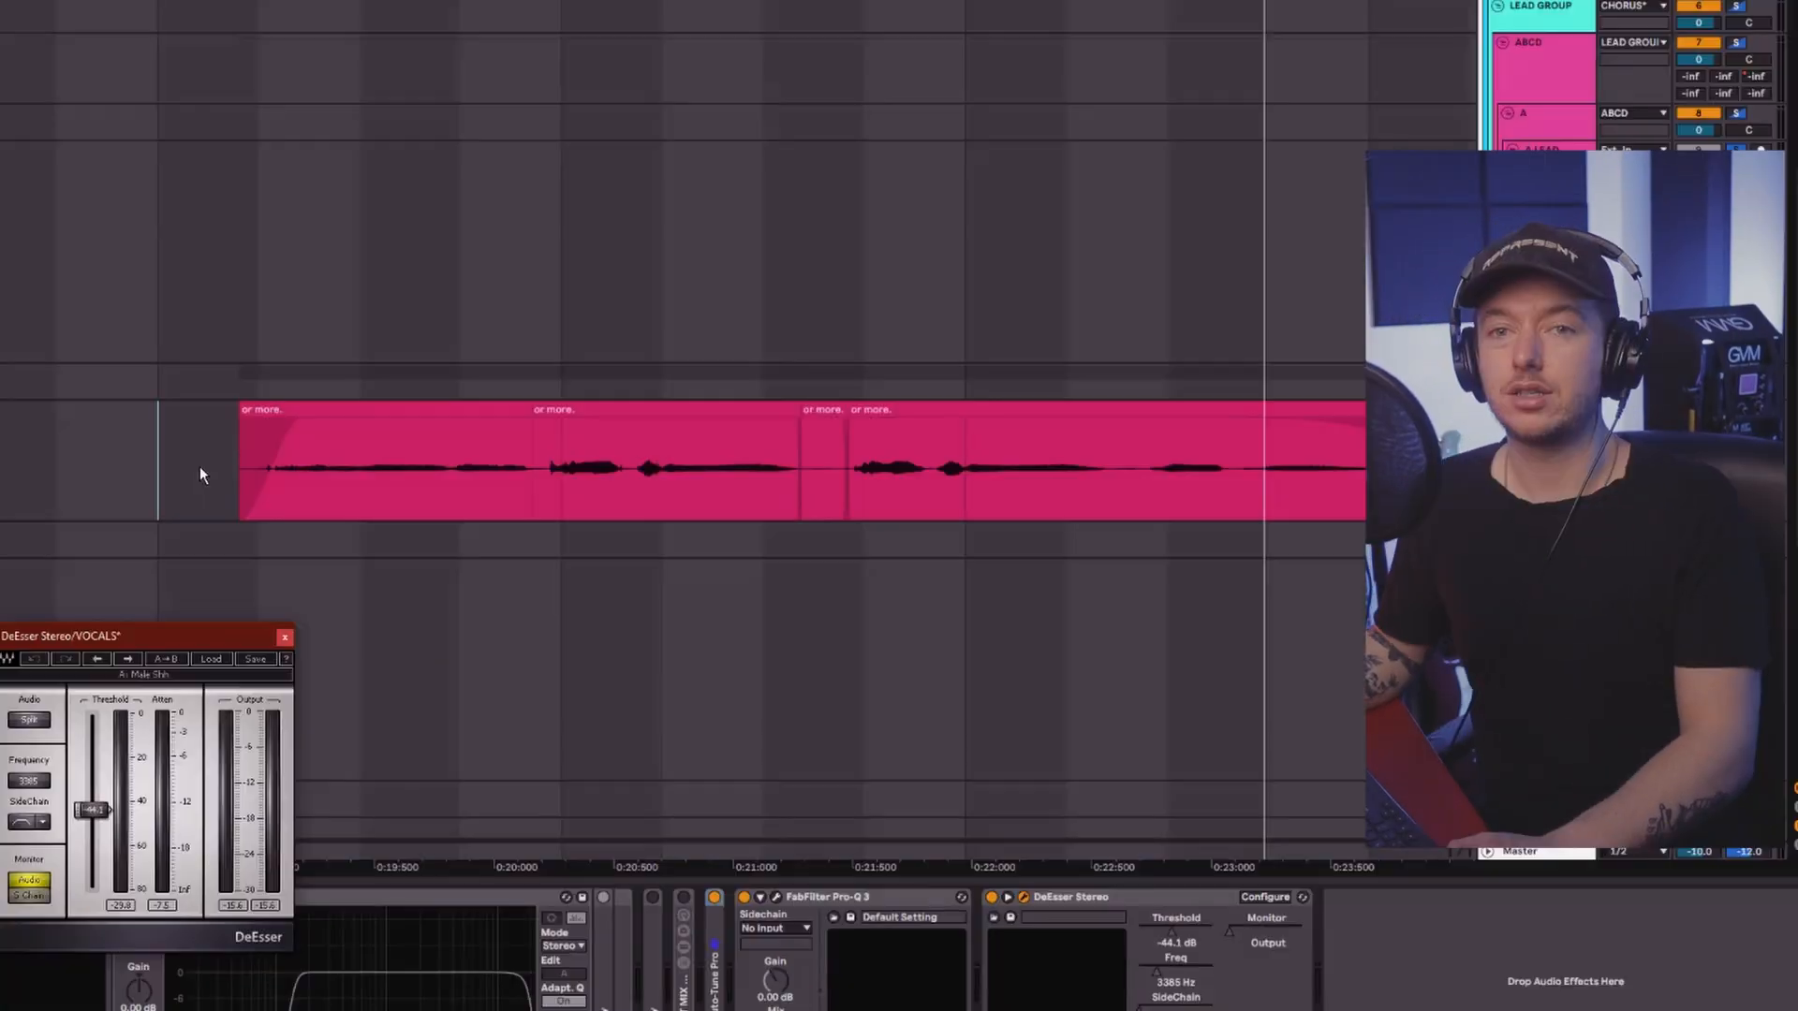
- Bring the DeEsser into view and check its threshold and output levels during vocal playback
click(1332, 276)
scroll(1520, 48, up, 5)
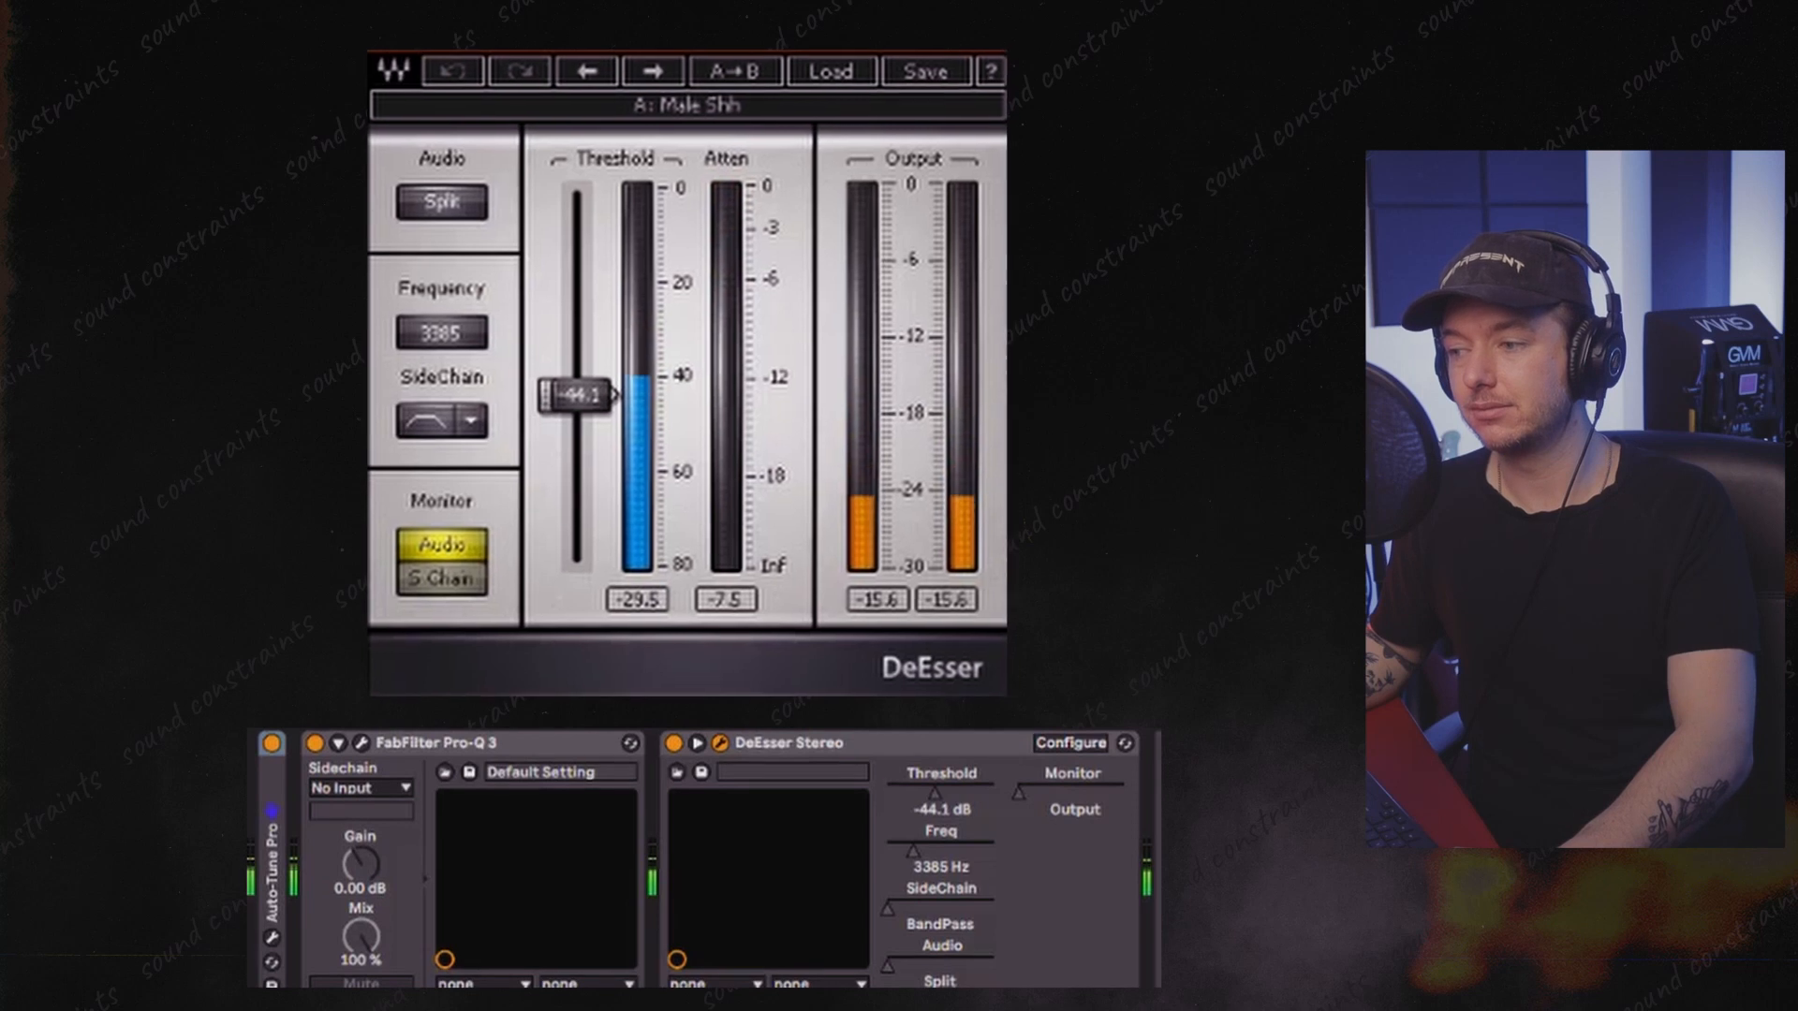
drag(632, 42, 801, 0)
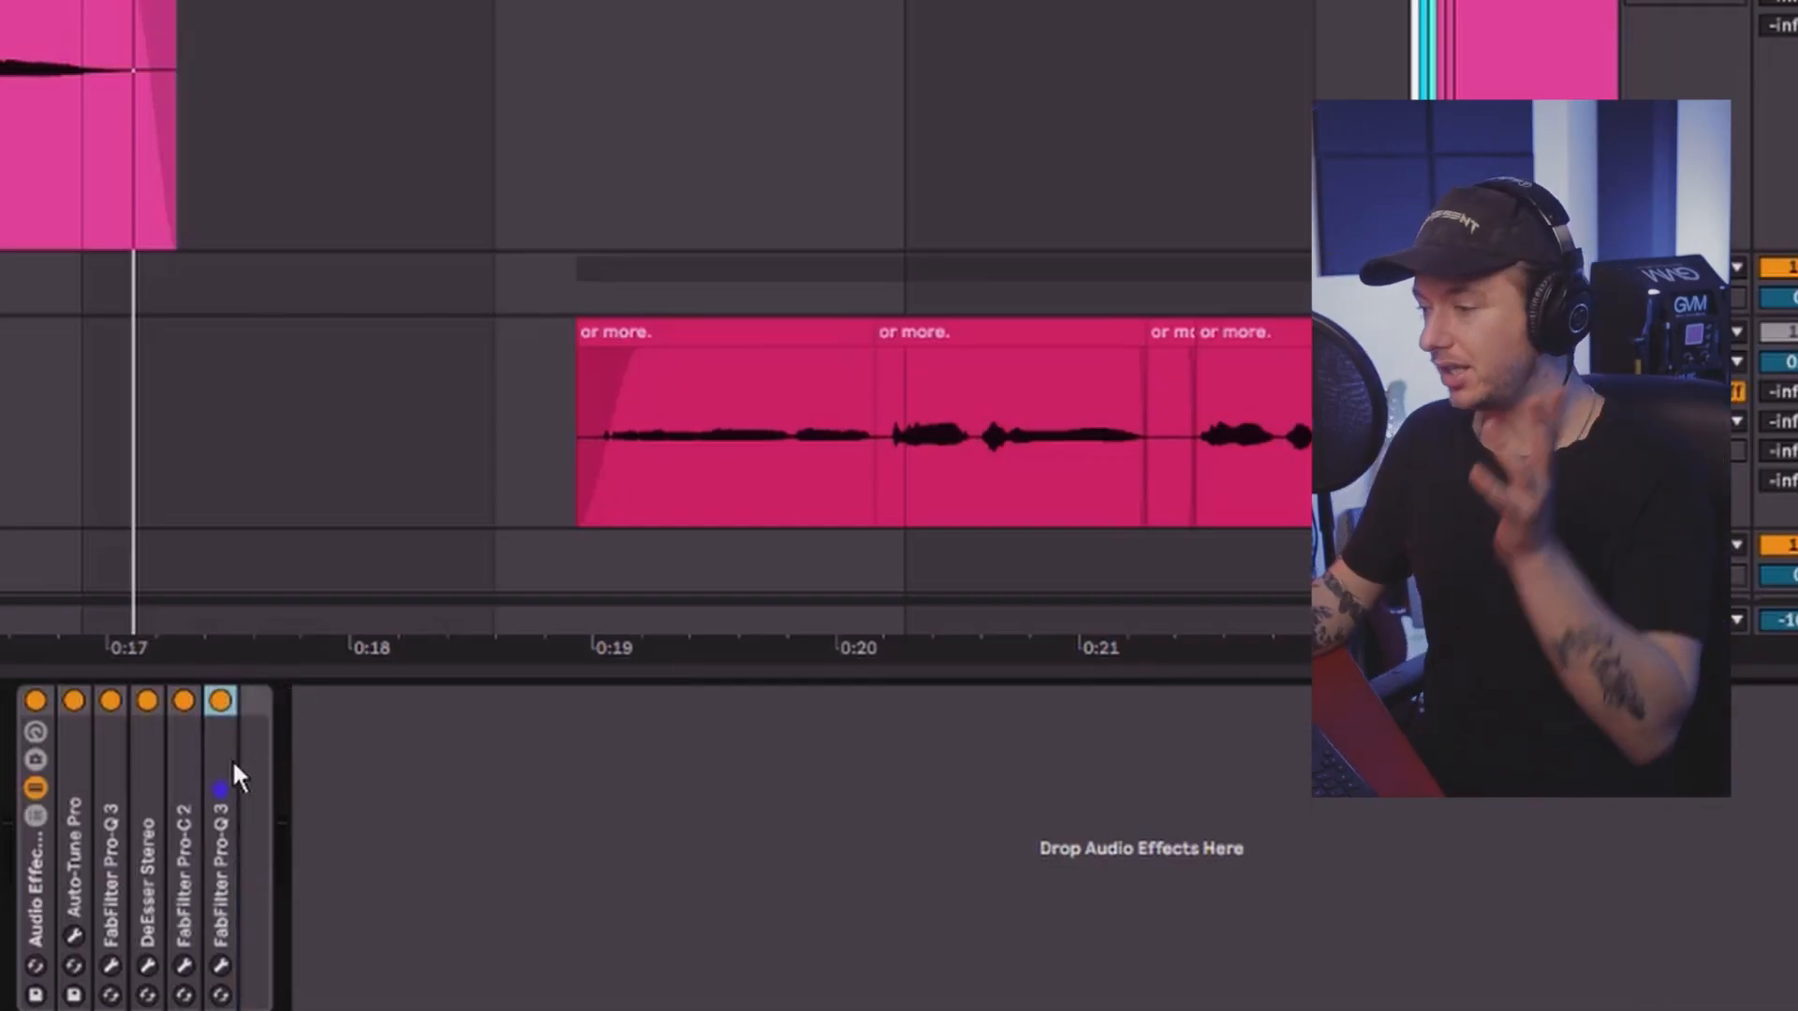
- Open the last Pro-Q 3 in the chain and compare the sound with its high shelf bypassed and active
double_click(233, 759)
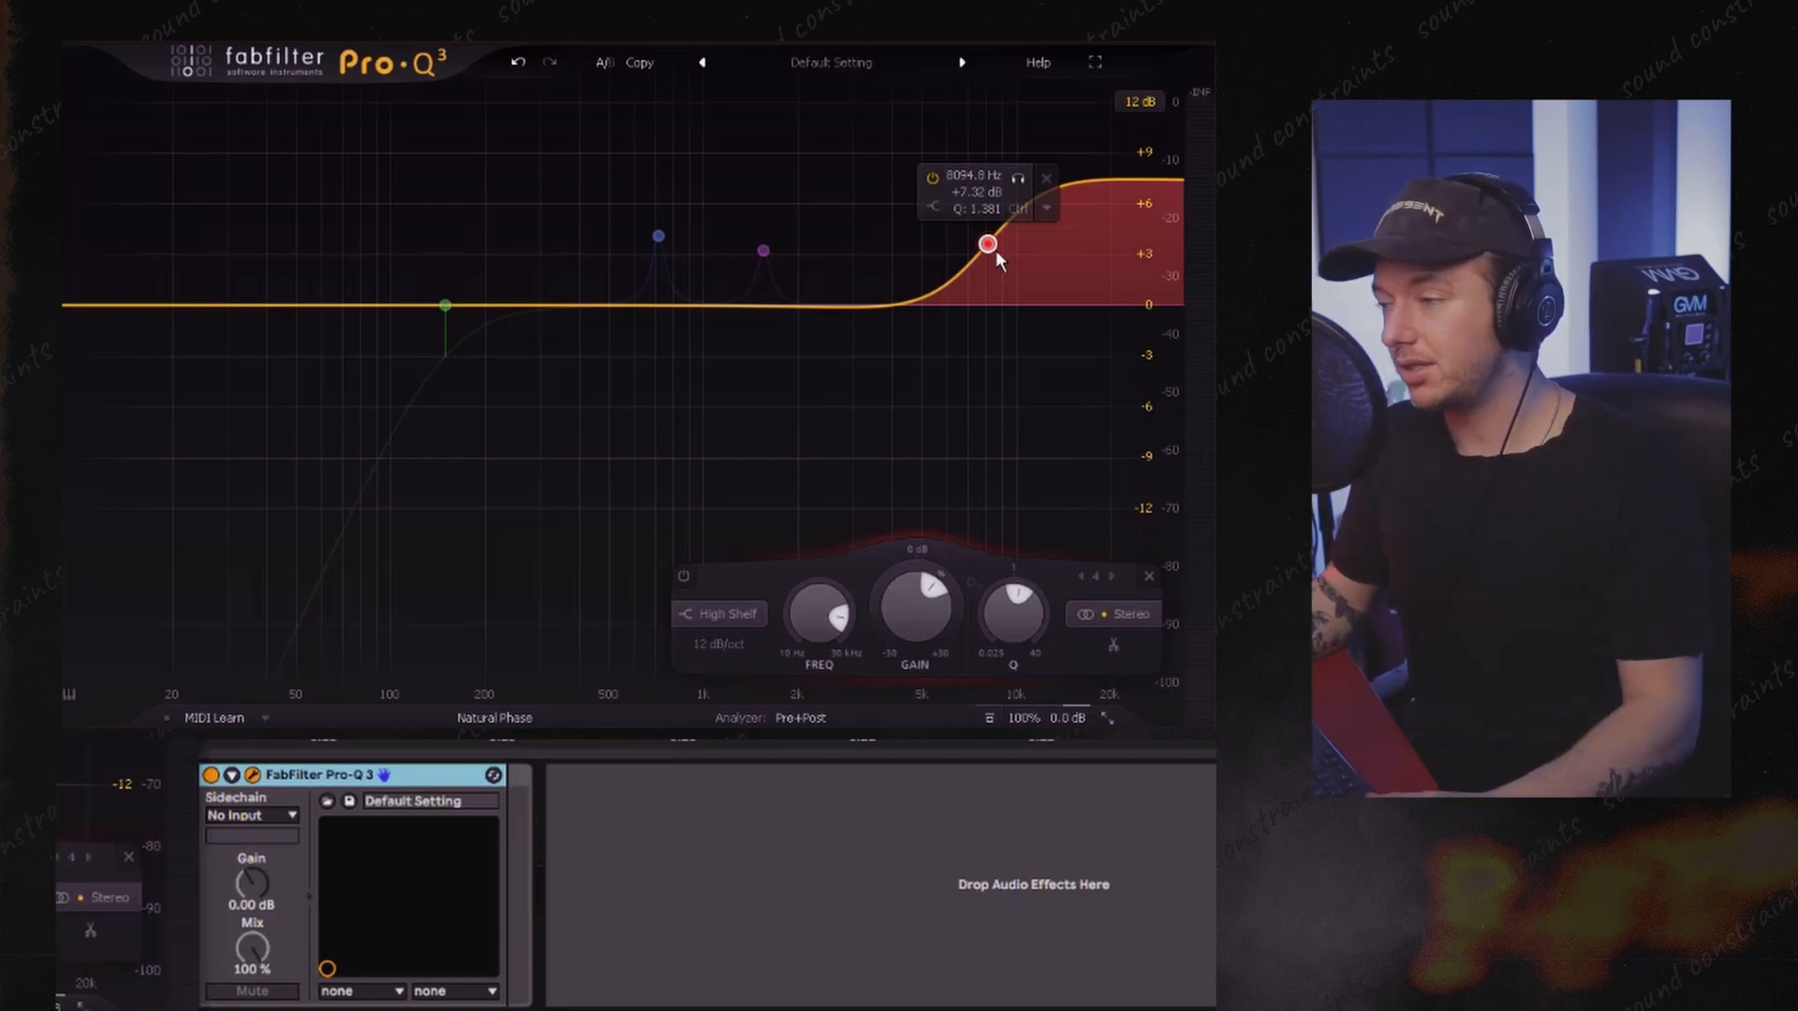
click(931, 177)
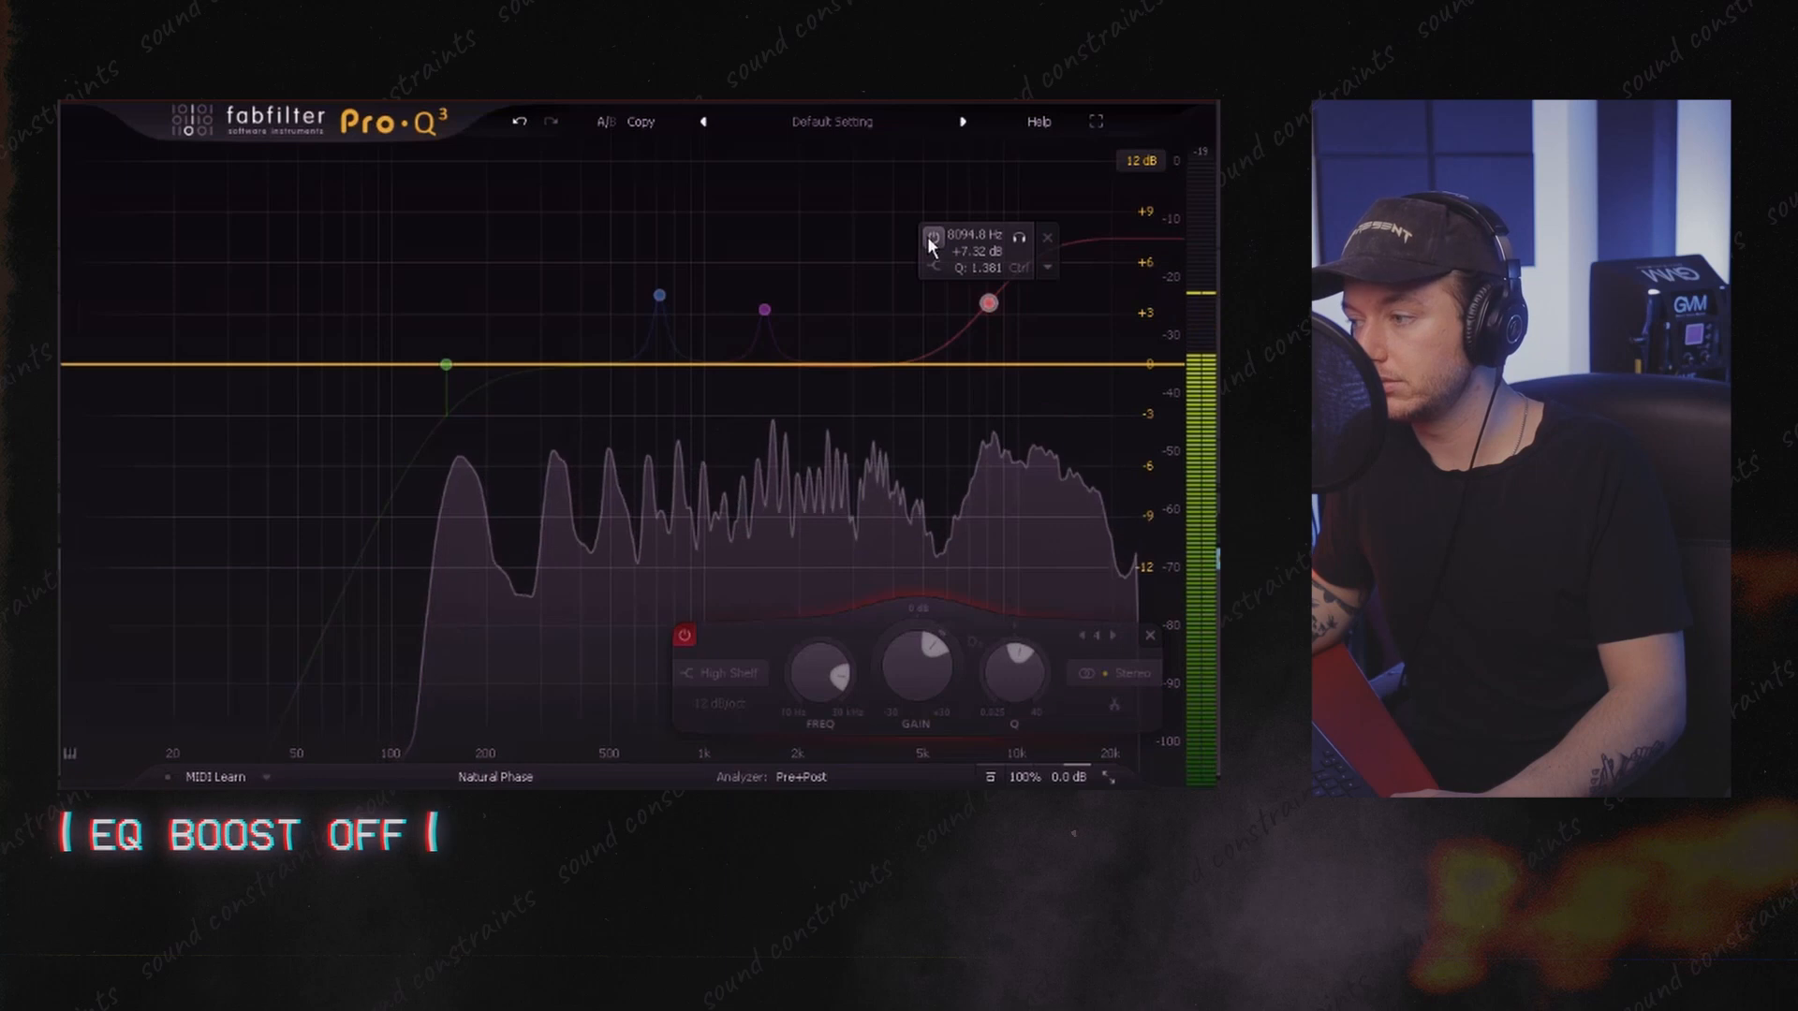
click(931, 237)
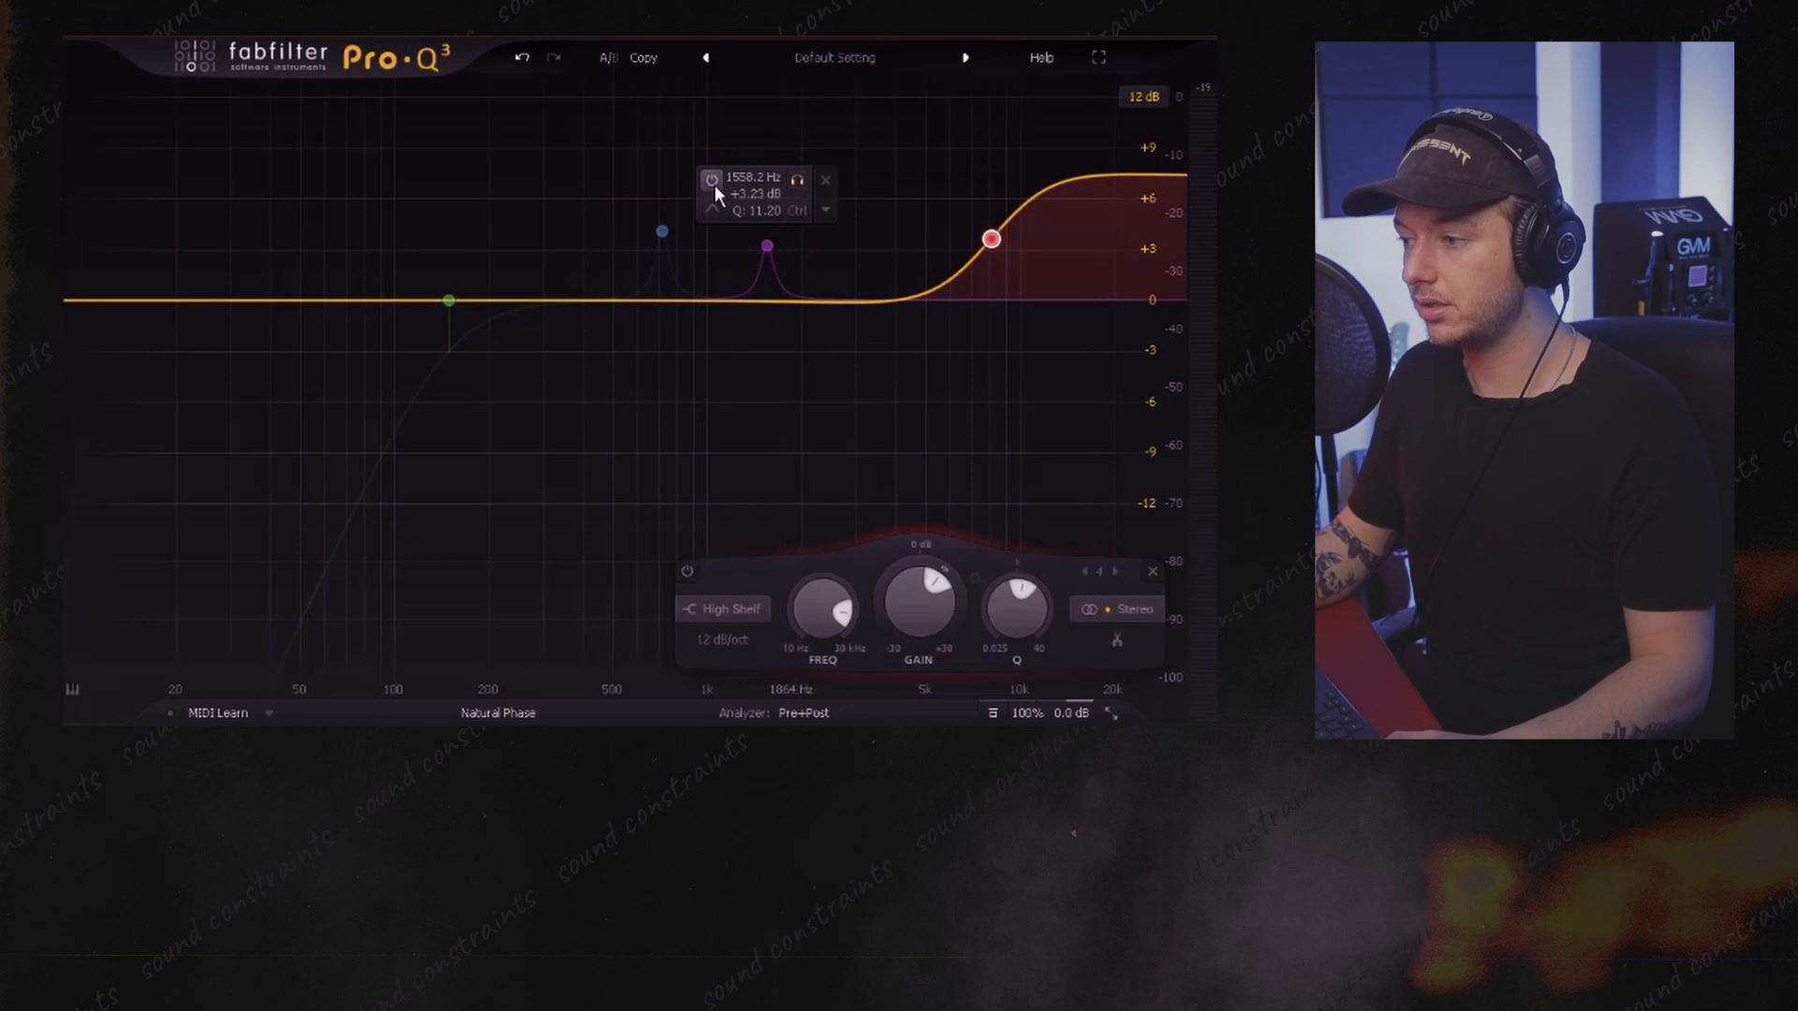
- Enable the Pro-Q 3 bell boosts, with band 3 at about 1545 Hz and the other at about 714 Hz
click(714, 182)
drag(796, 185, 845, 225)
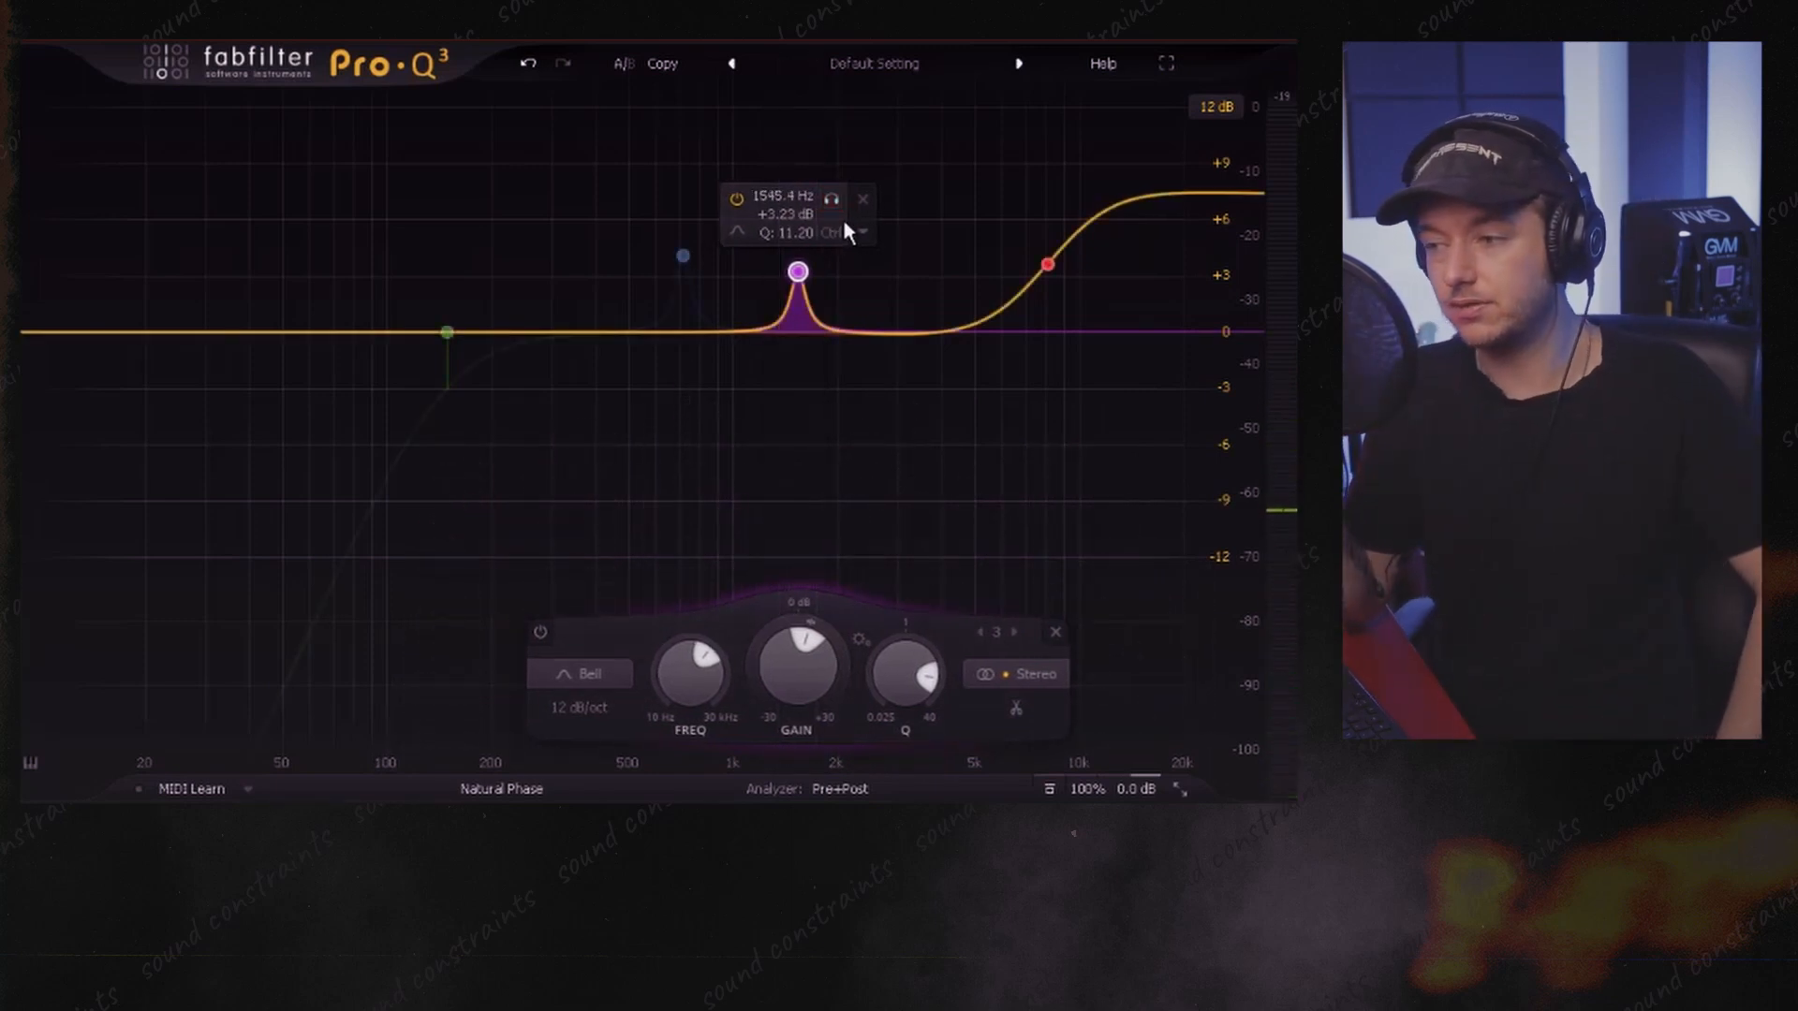
mouse_move(691, 227)
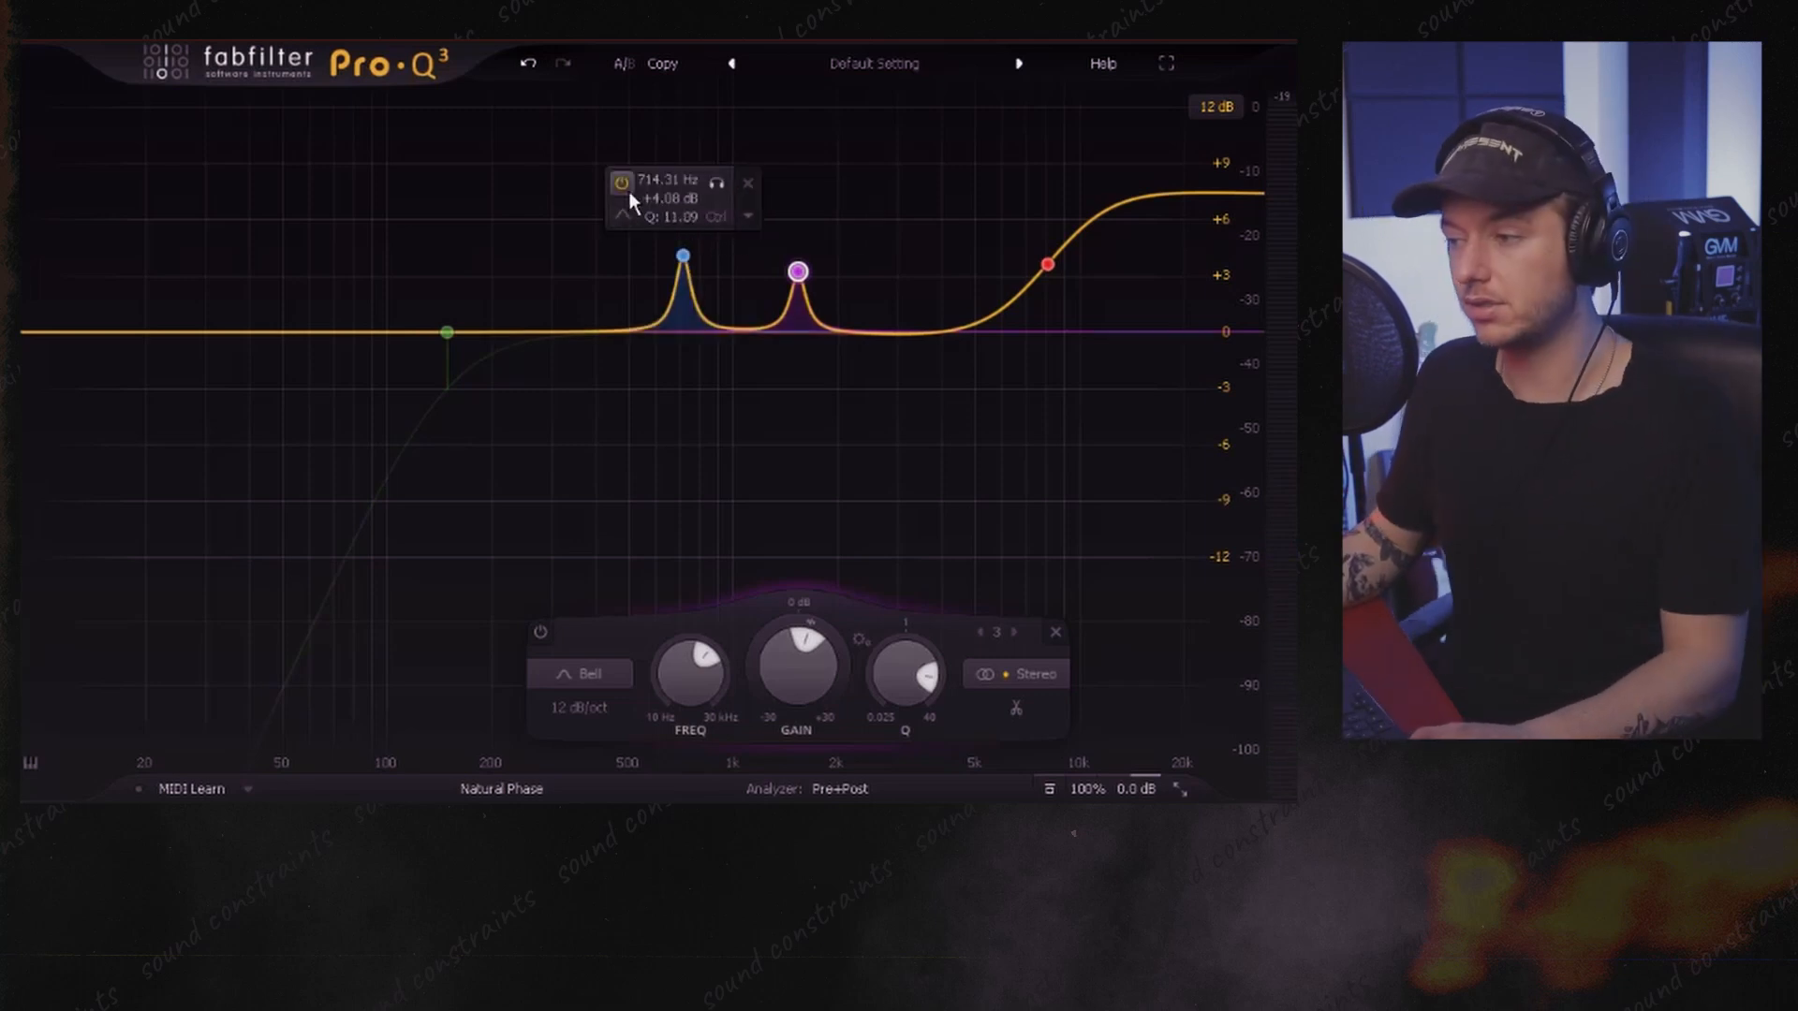
click(712, 185)
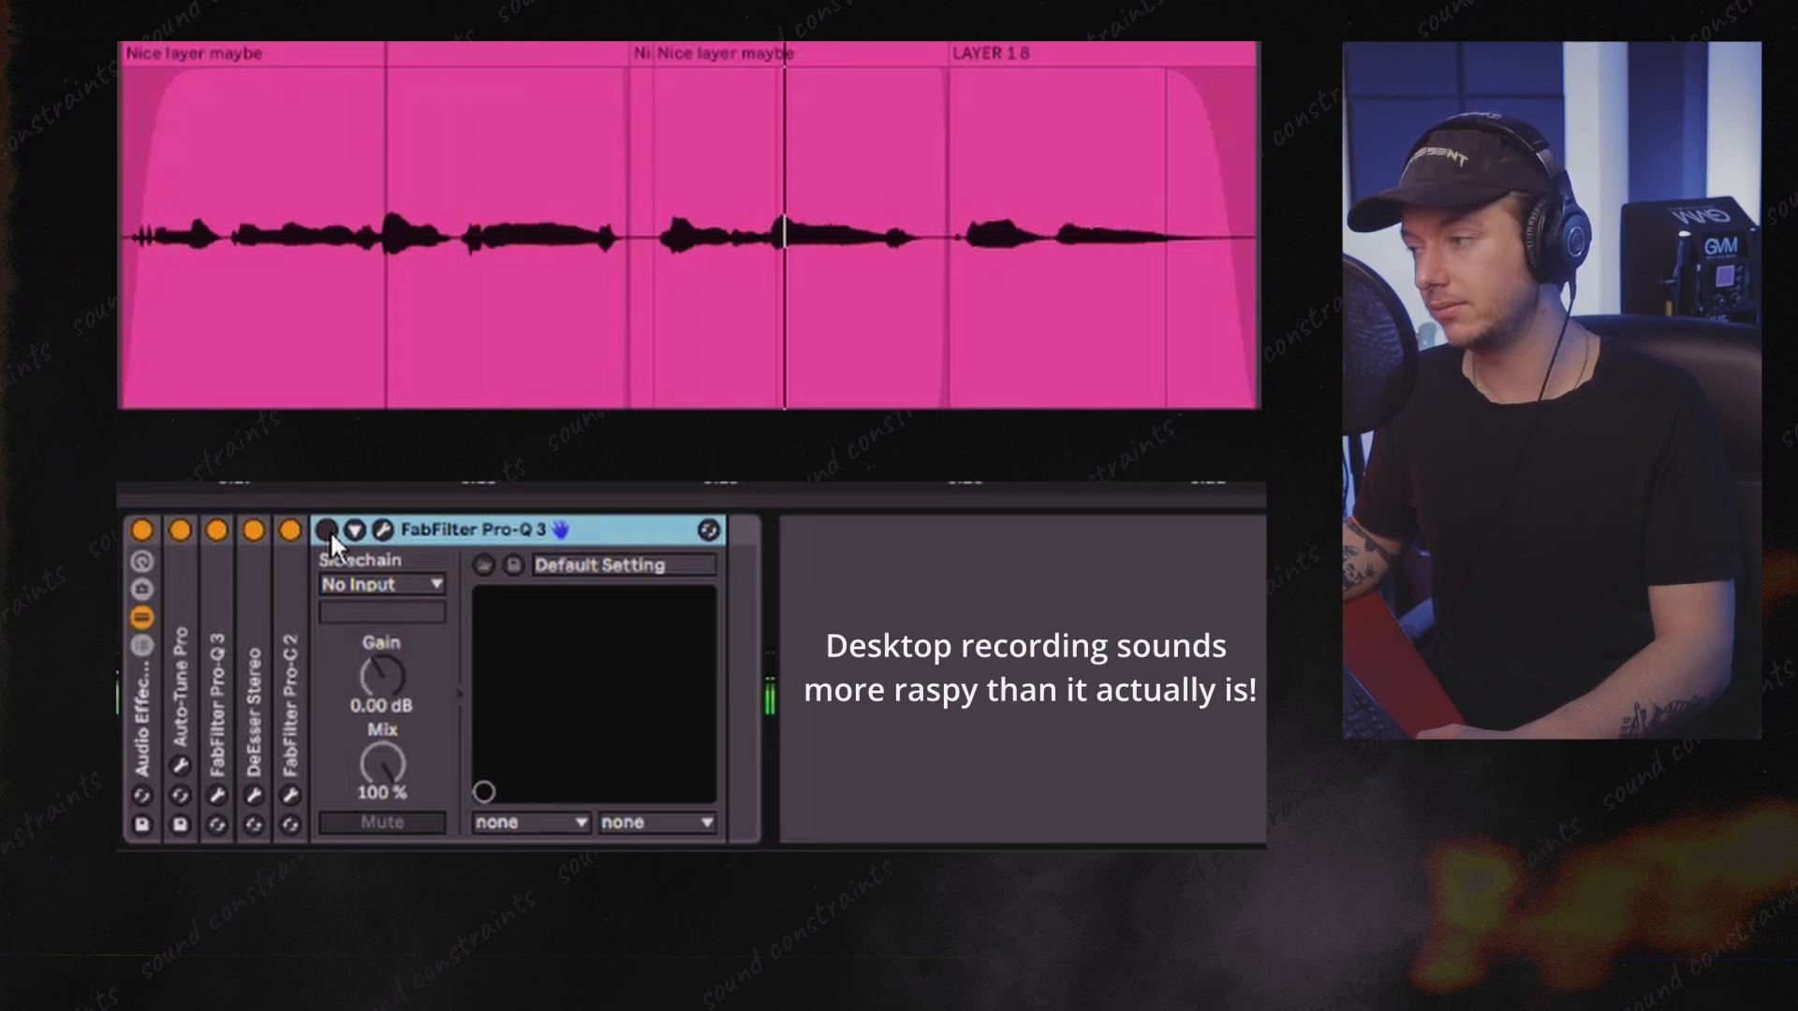
- Switch the bypassed Pro-Q 3 back on and inspect the Attack setting of the Pro-C 2 compressor
click(328, 530)
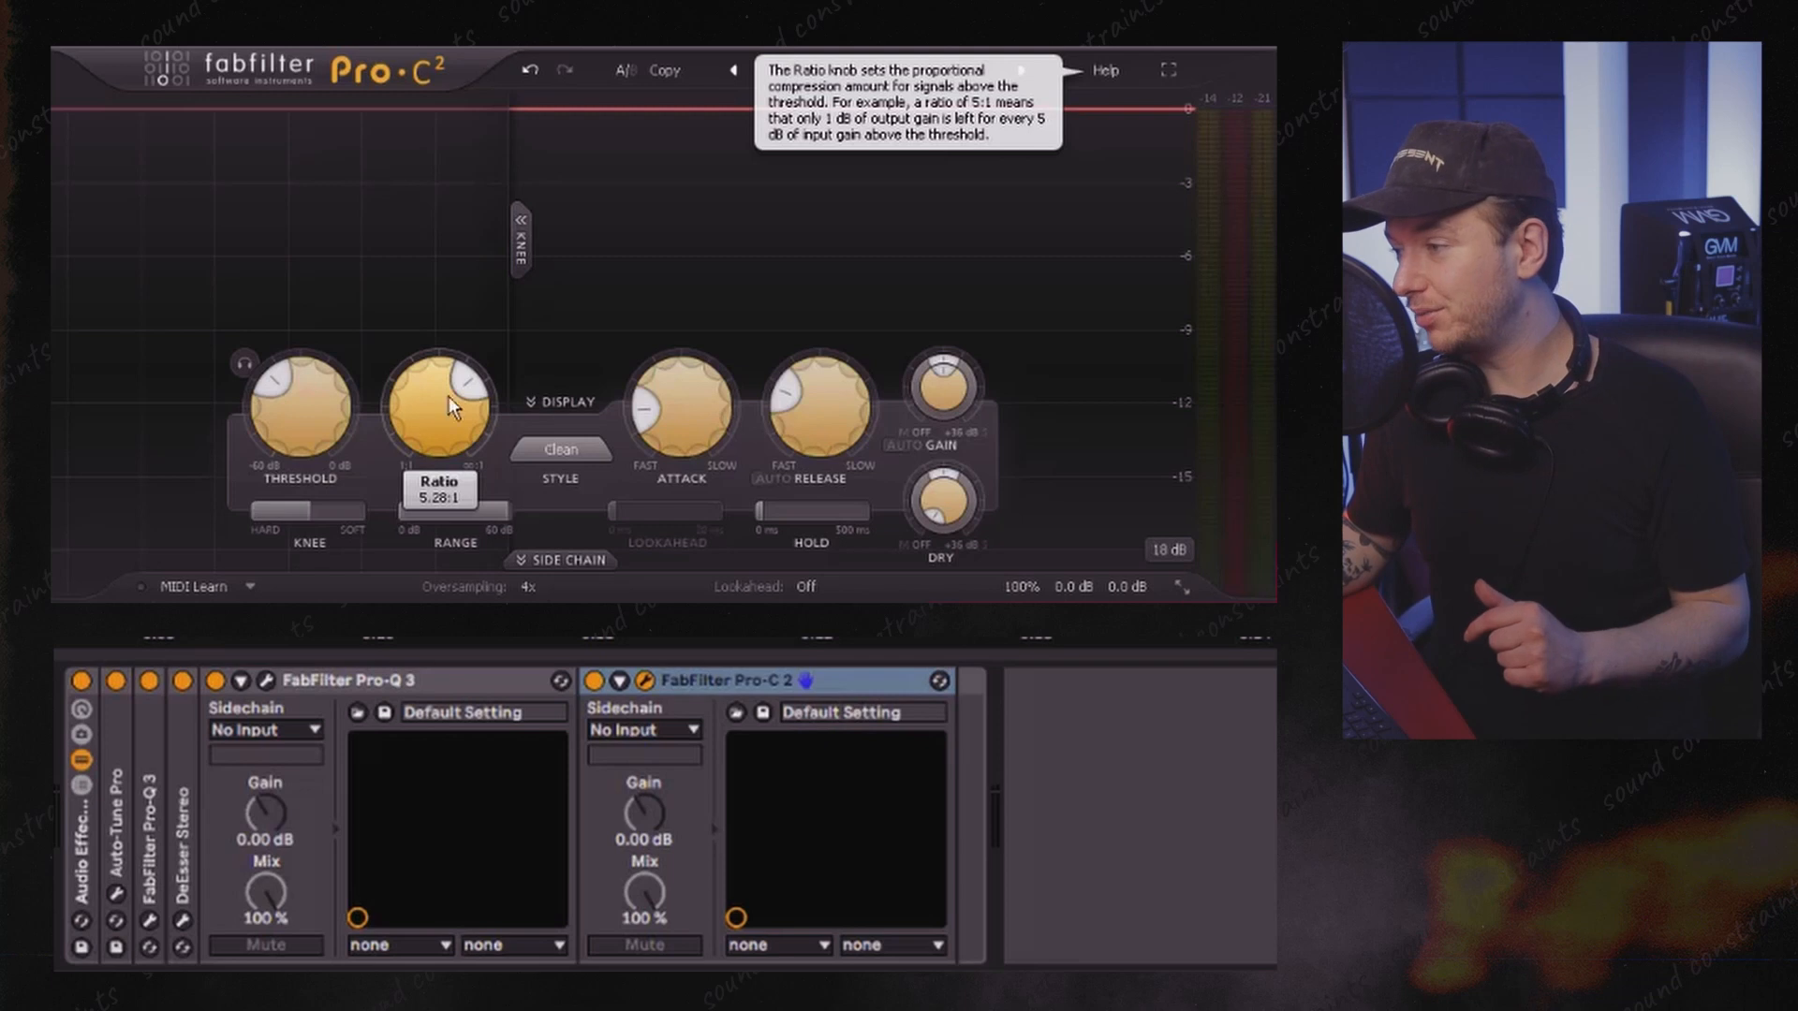
mouse_move(678, 420)
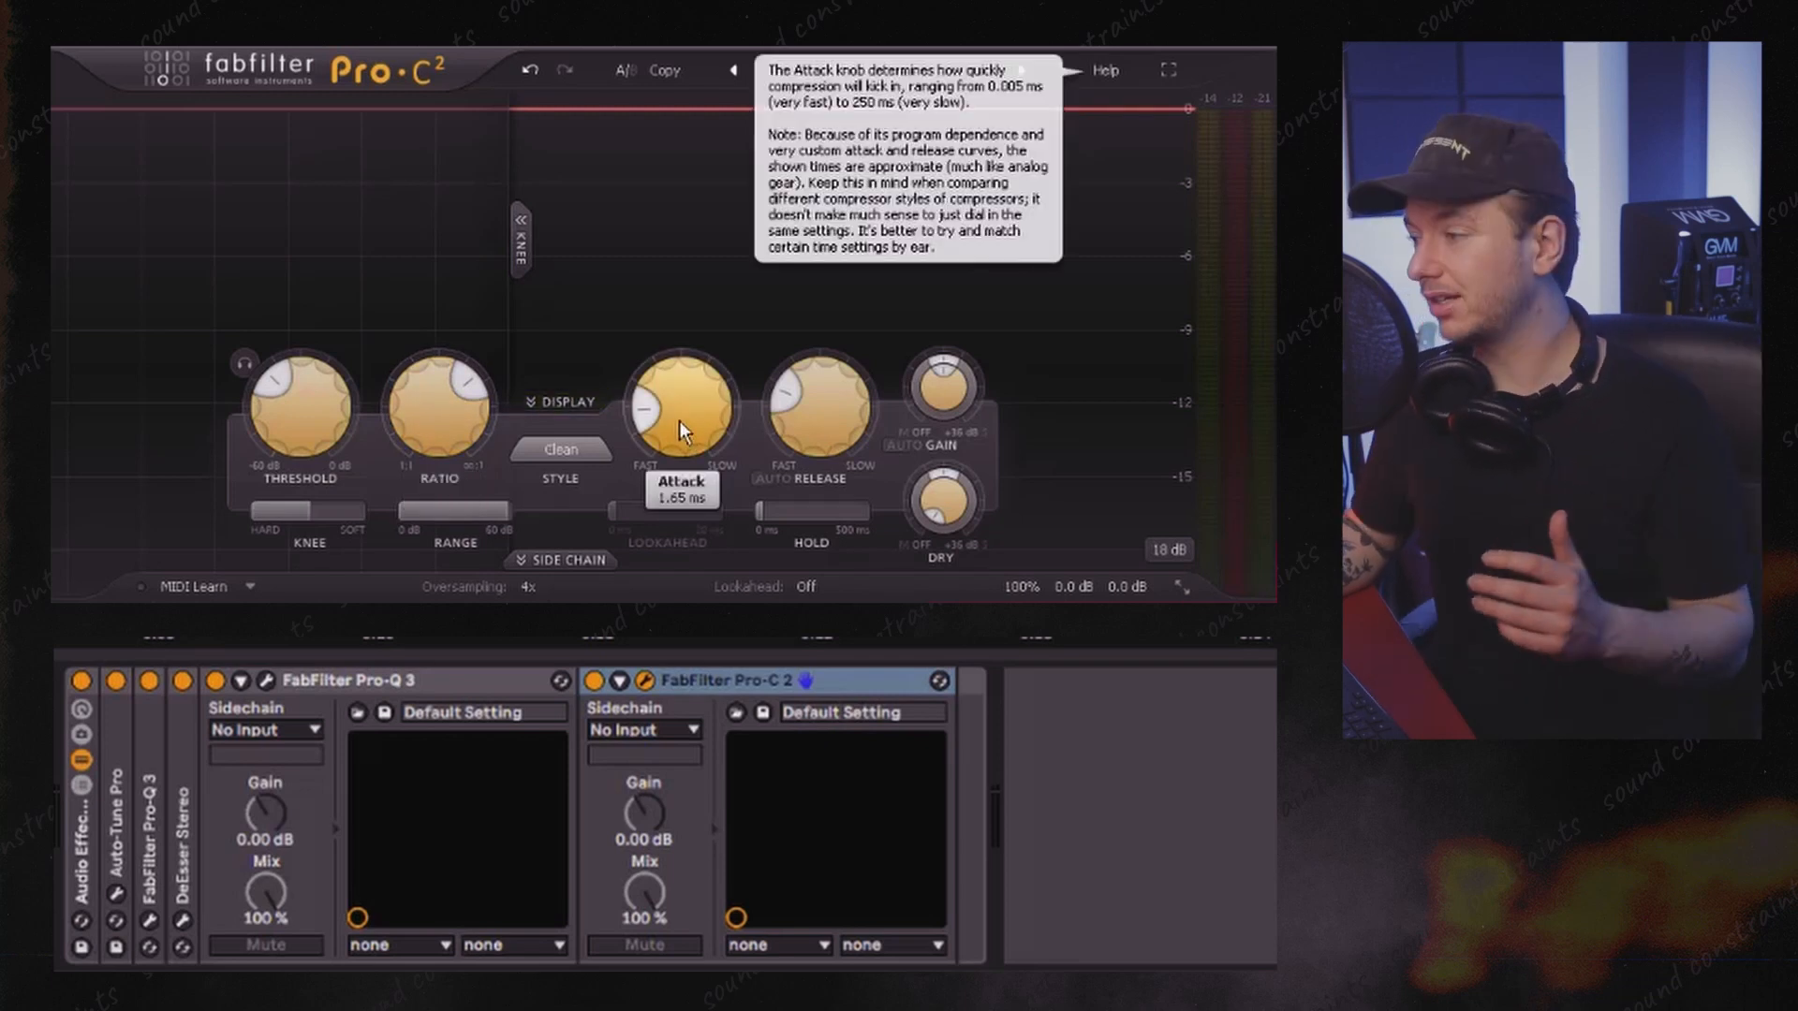
- Play the vocal through the Pro-C 2 compressor and examine its gain reduction on the level display and meters
mouse_move(795, 423)
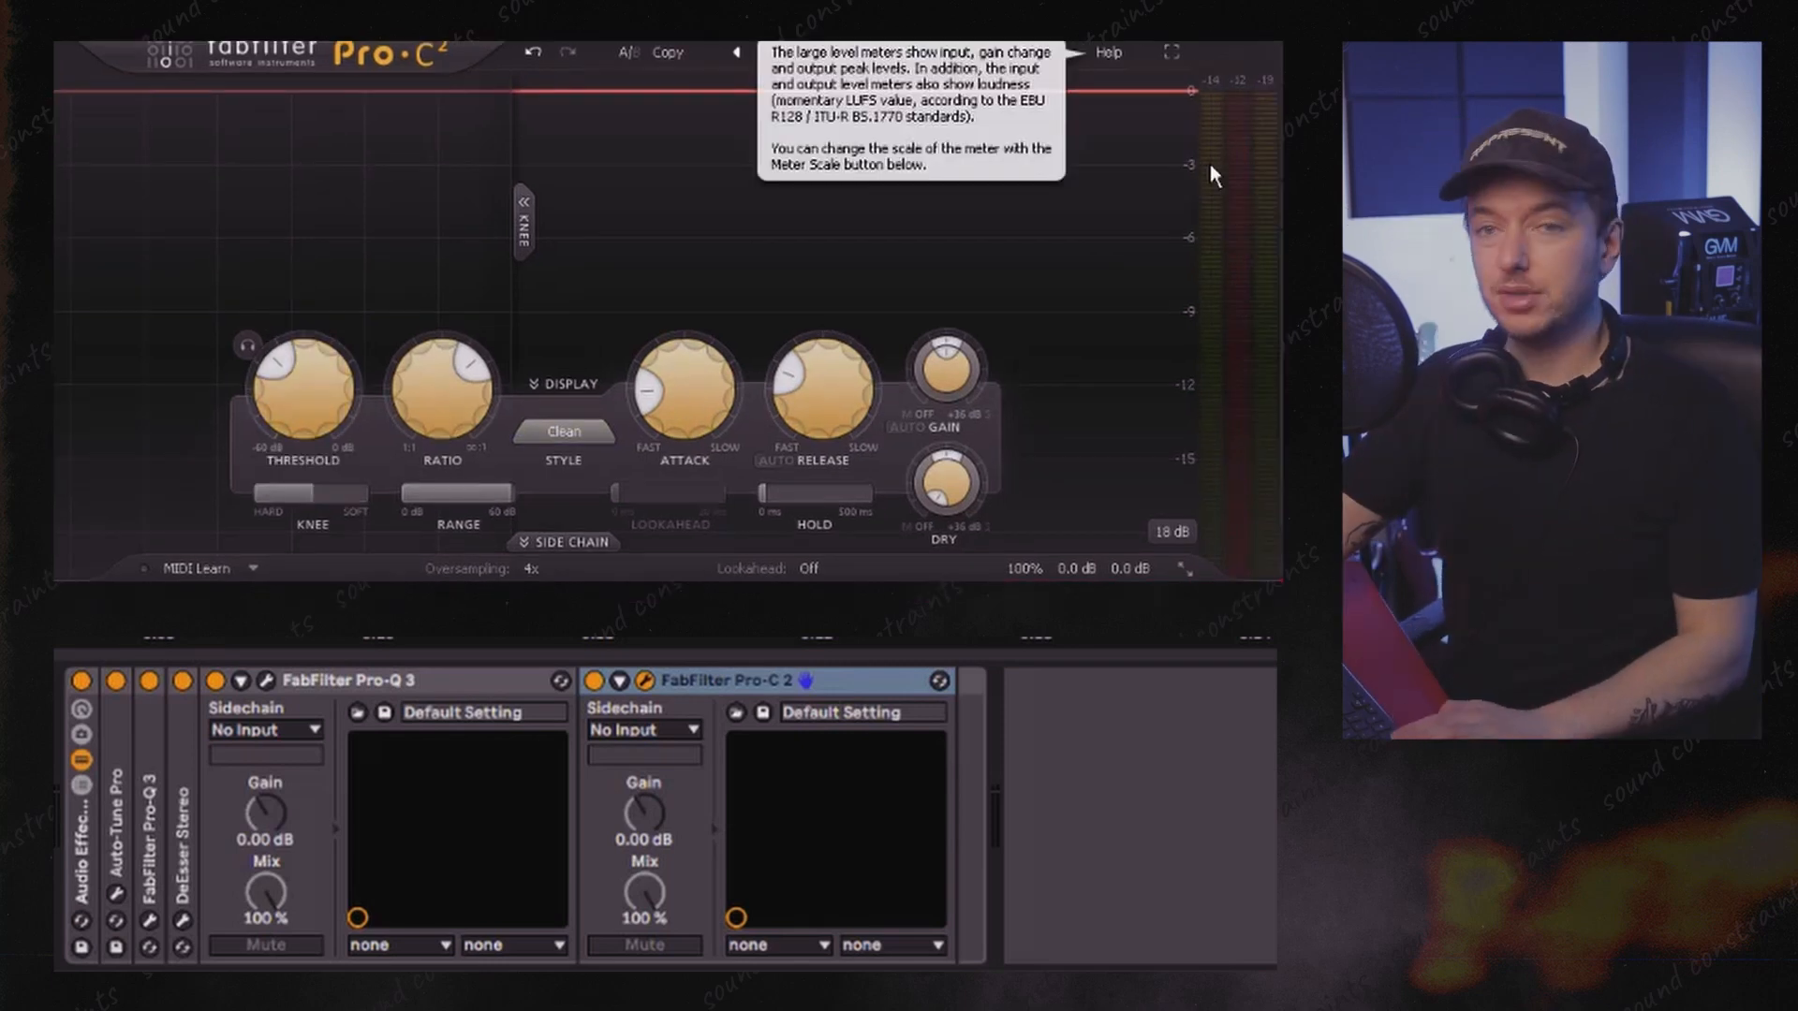
key(space)
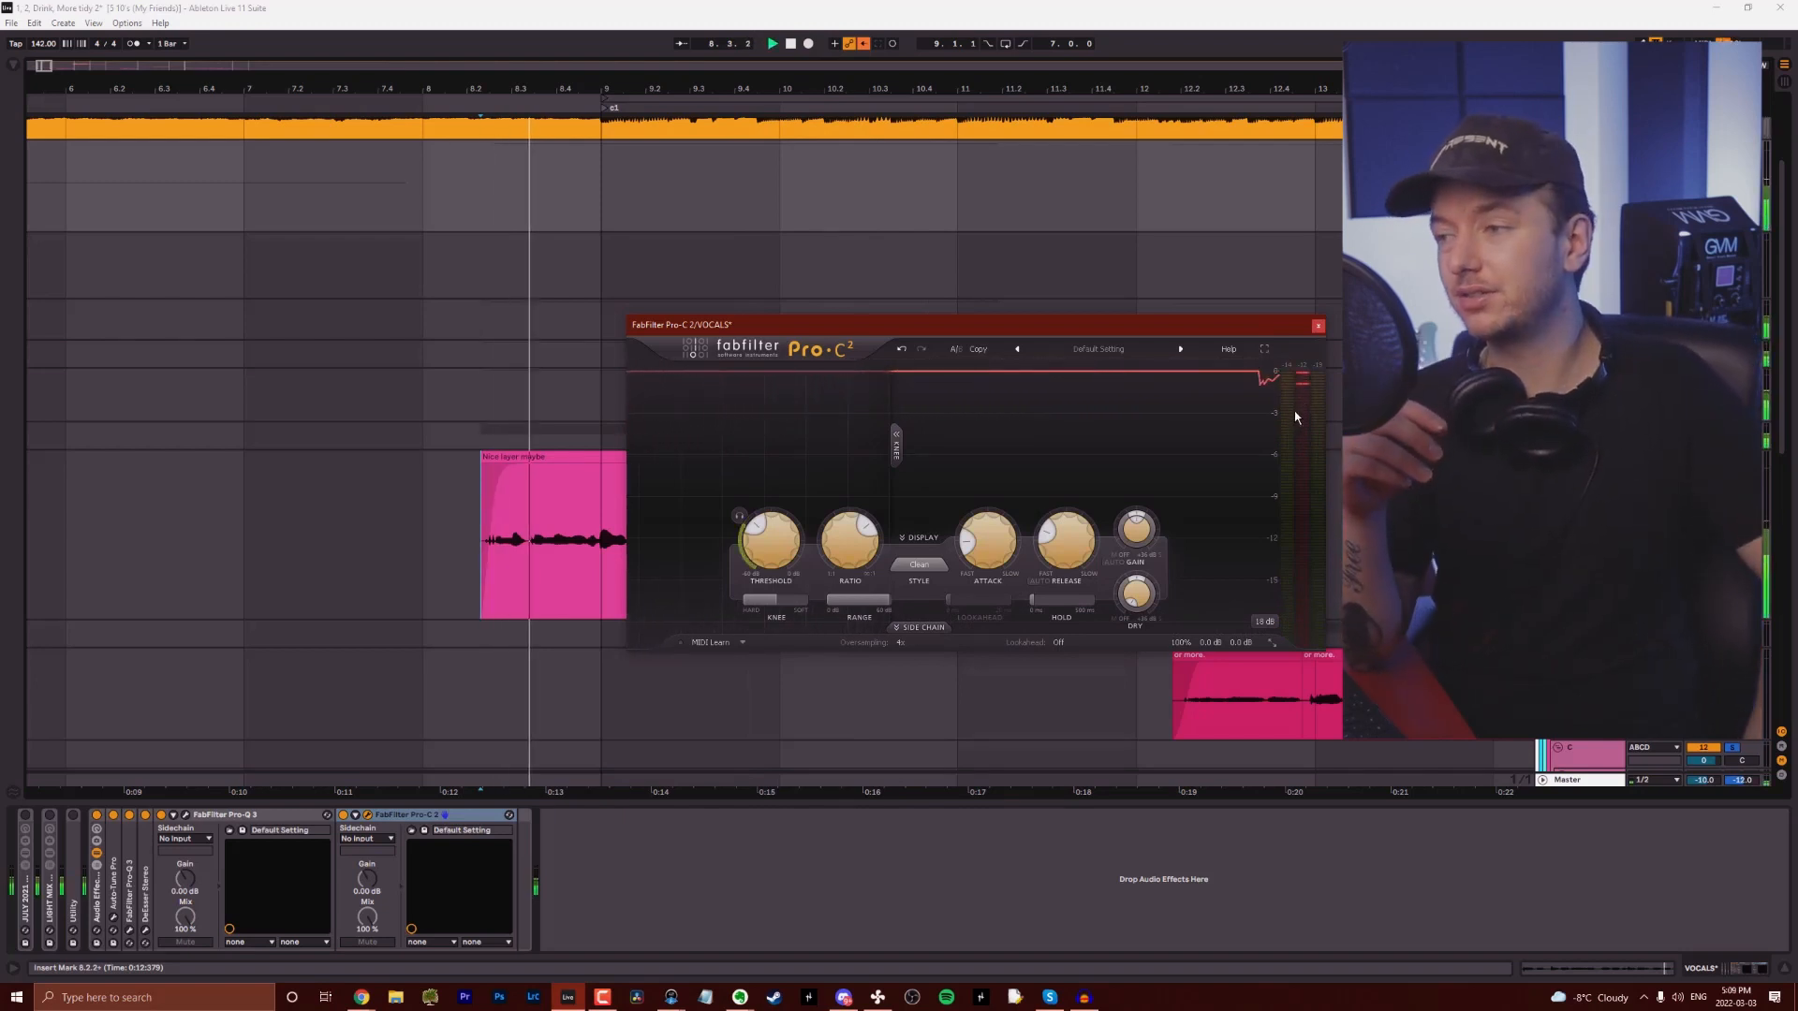
key(space)
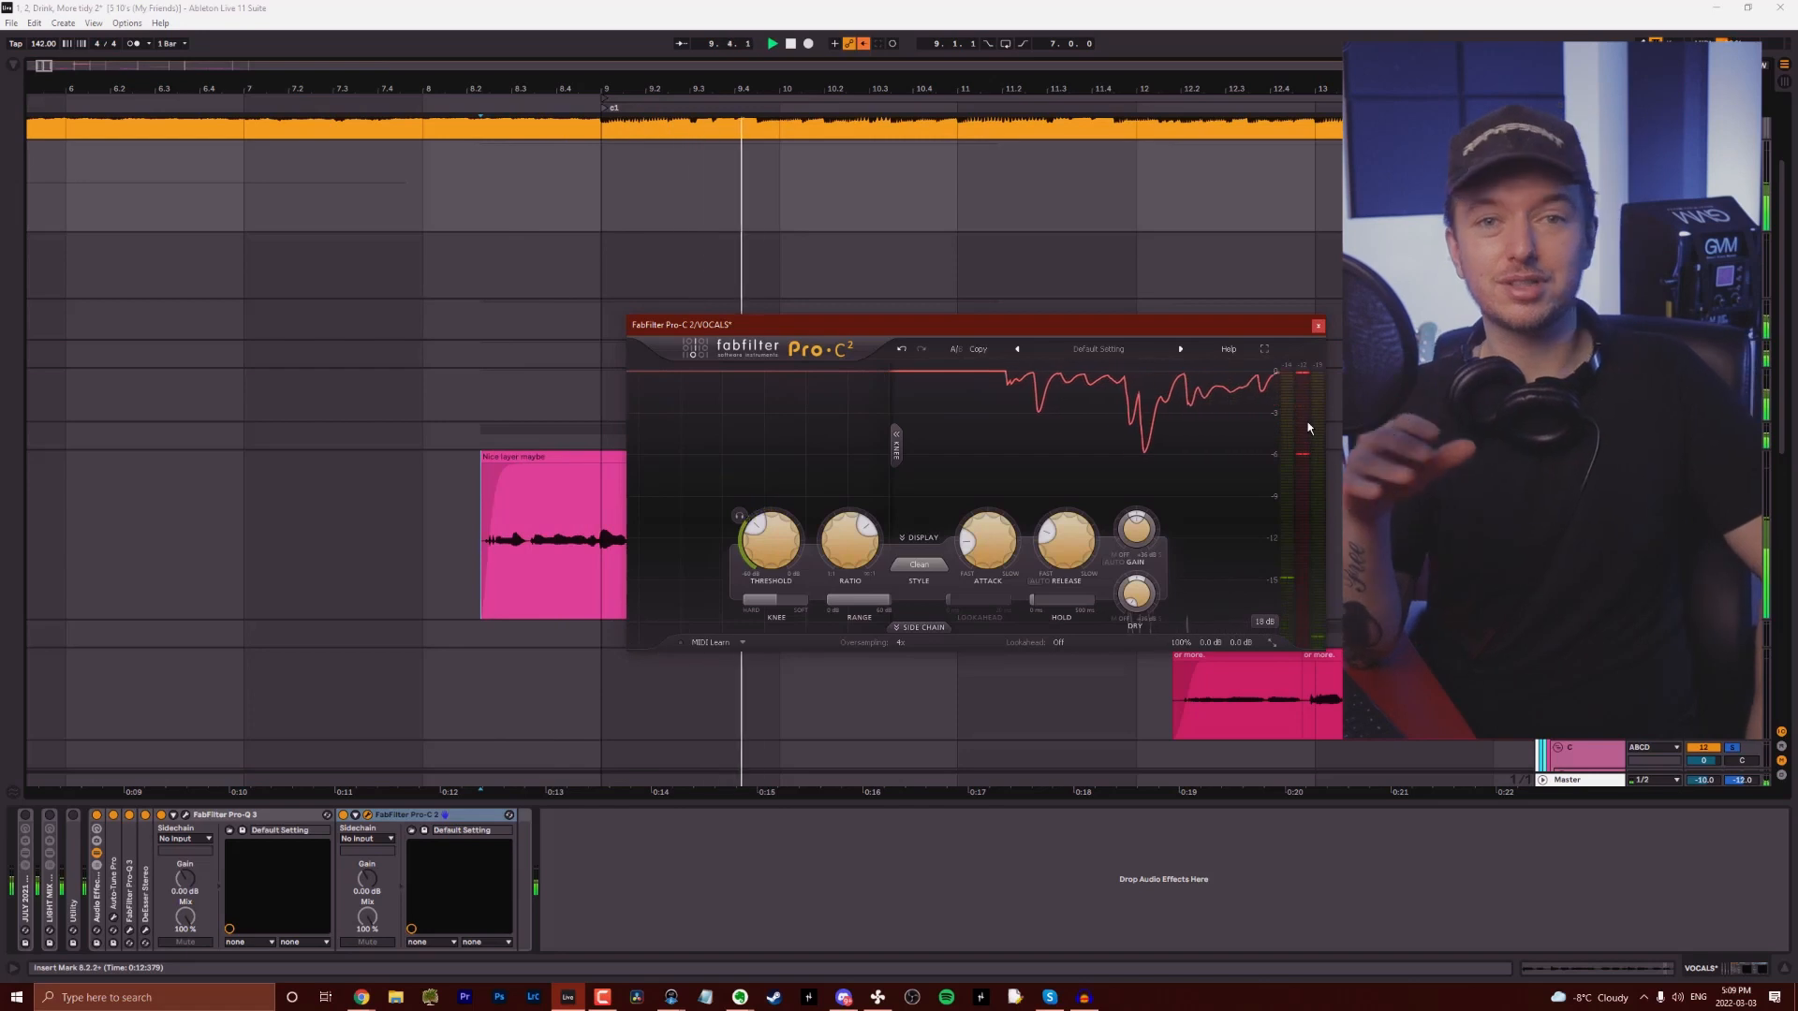
mouse_move(1308, 428)
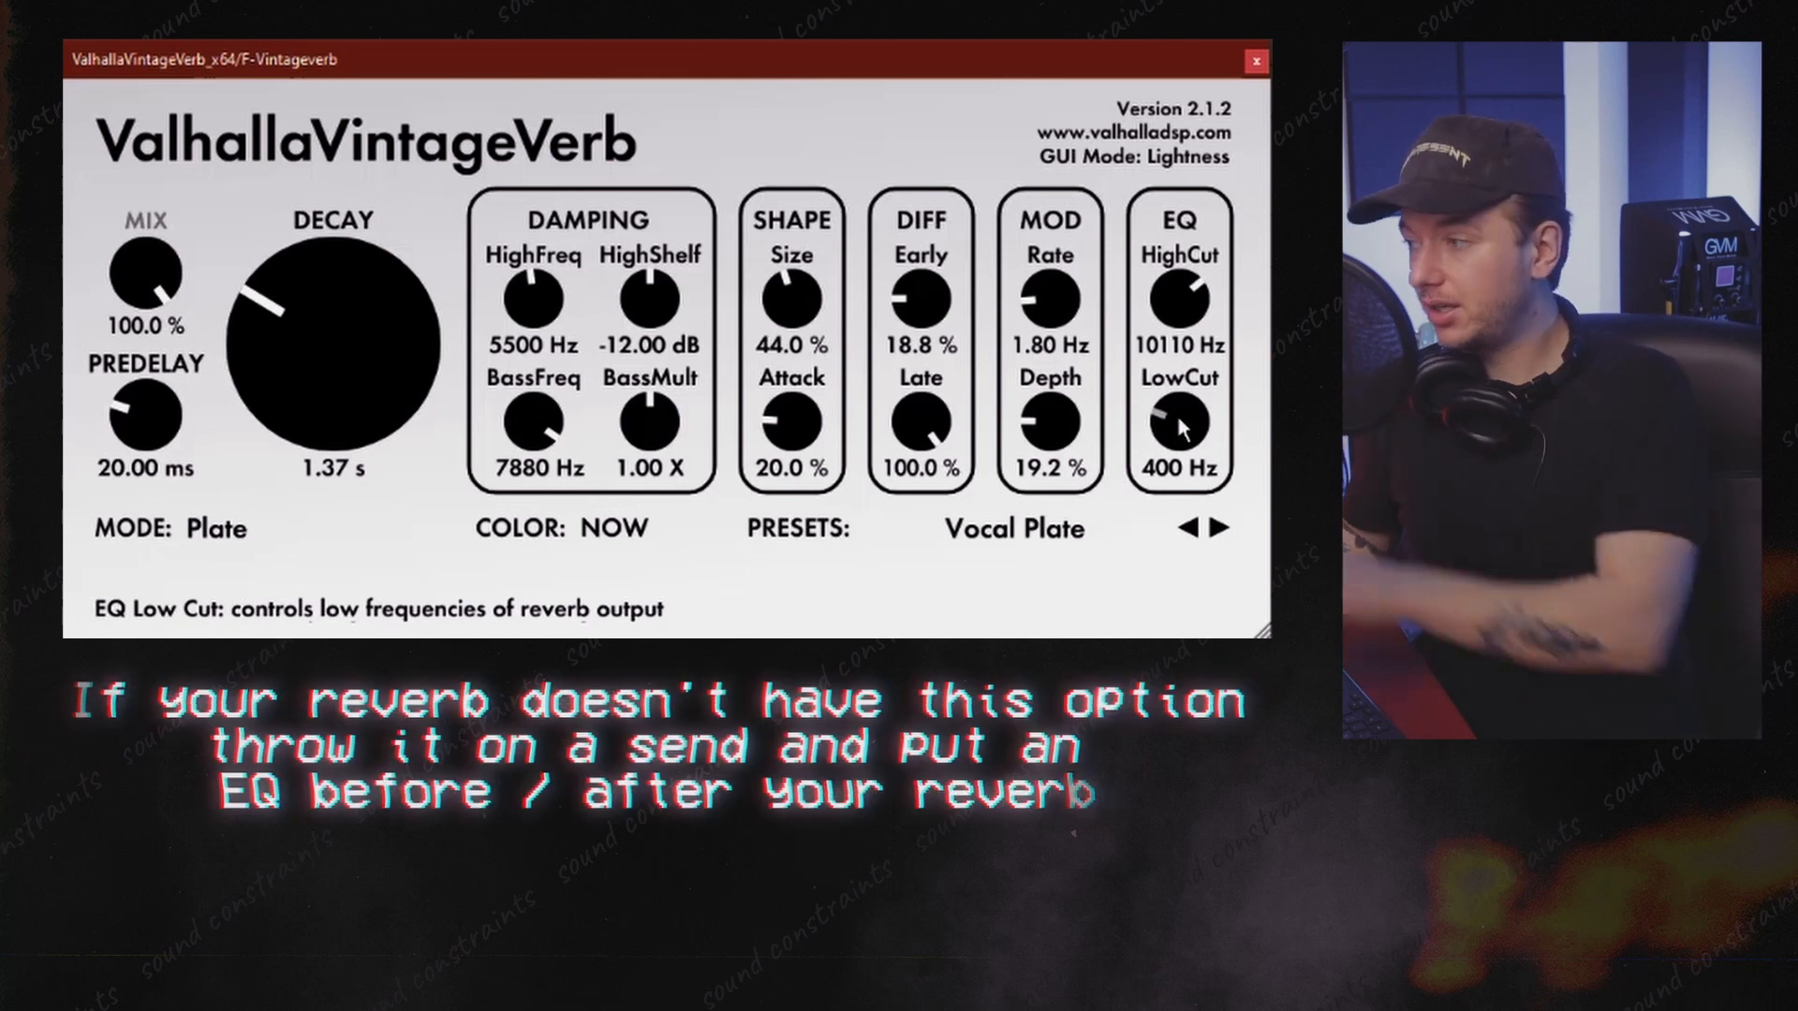
- Try the VintageVerb low cut at 10 Hz, return it to 400 Hz, and try out the high cut
drag(1177, 417, 1192, 431)
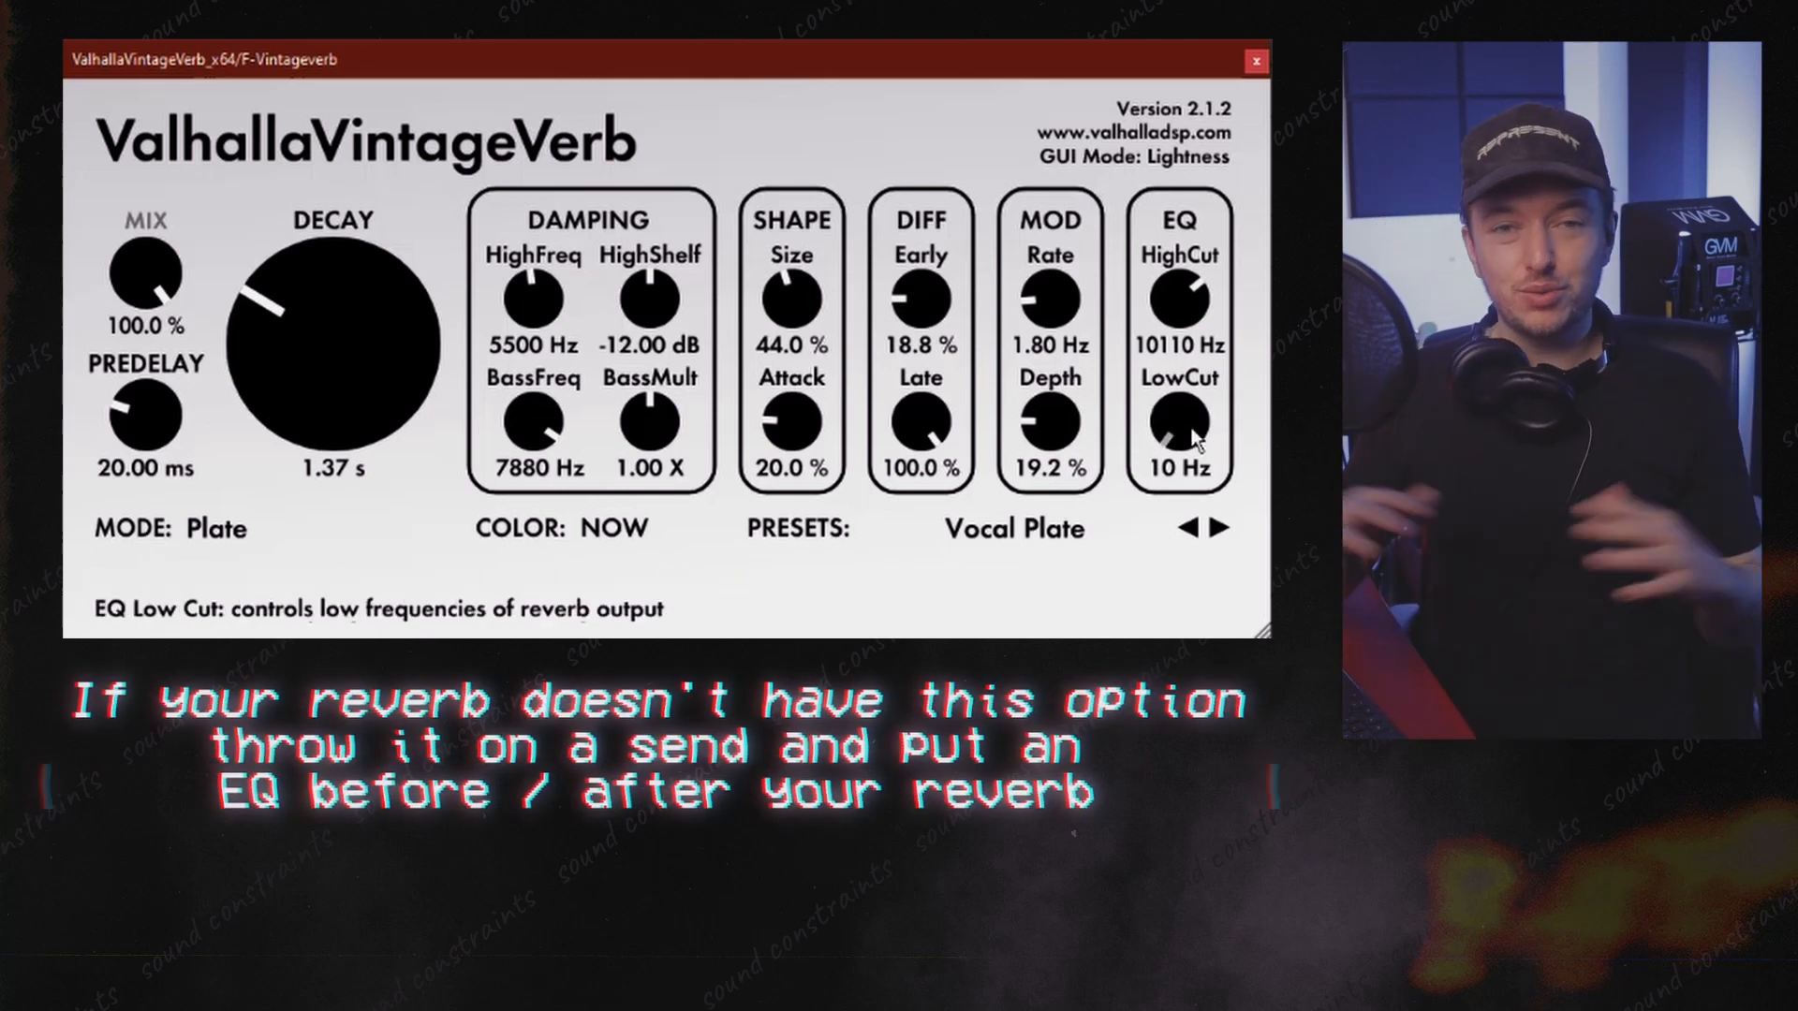
drag(1184, 396, 1186, 356)
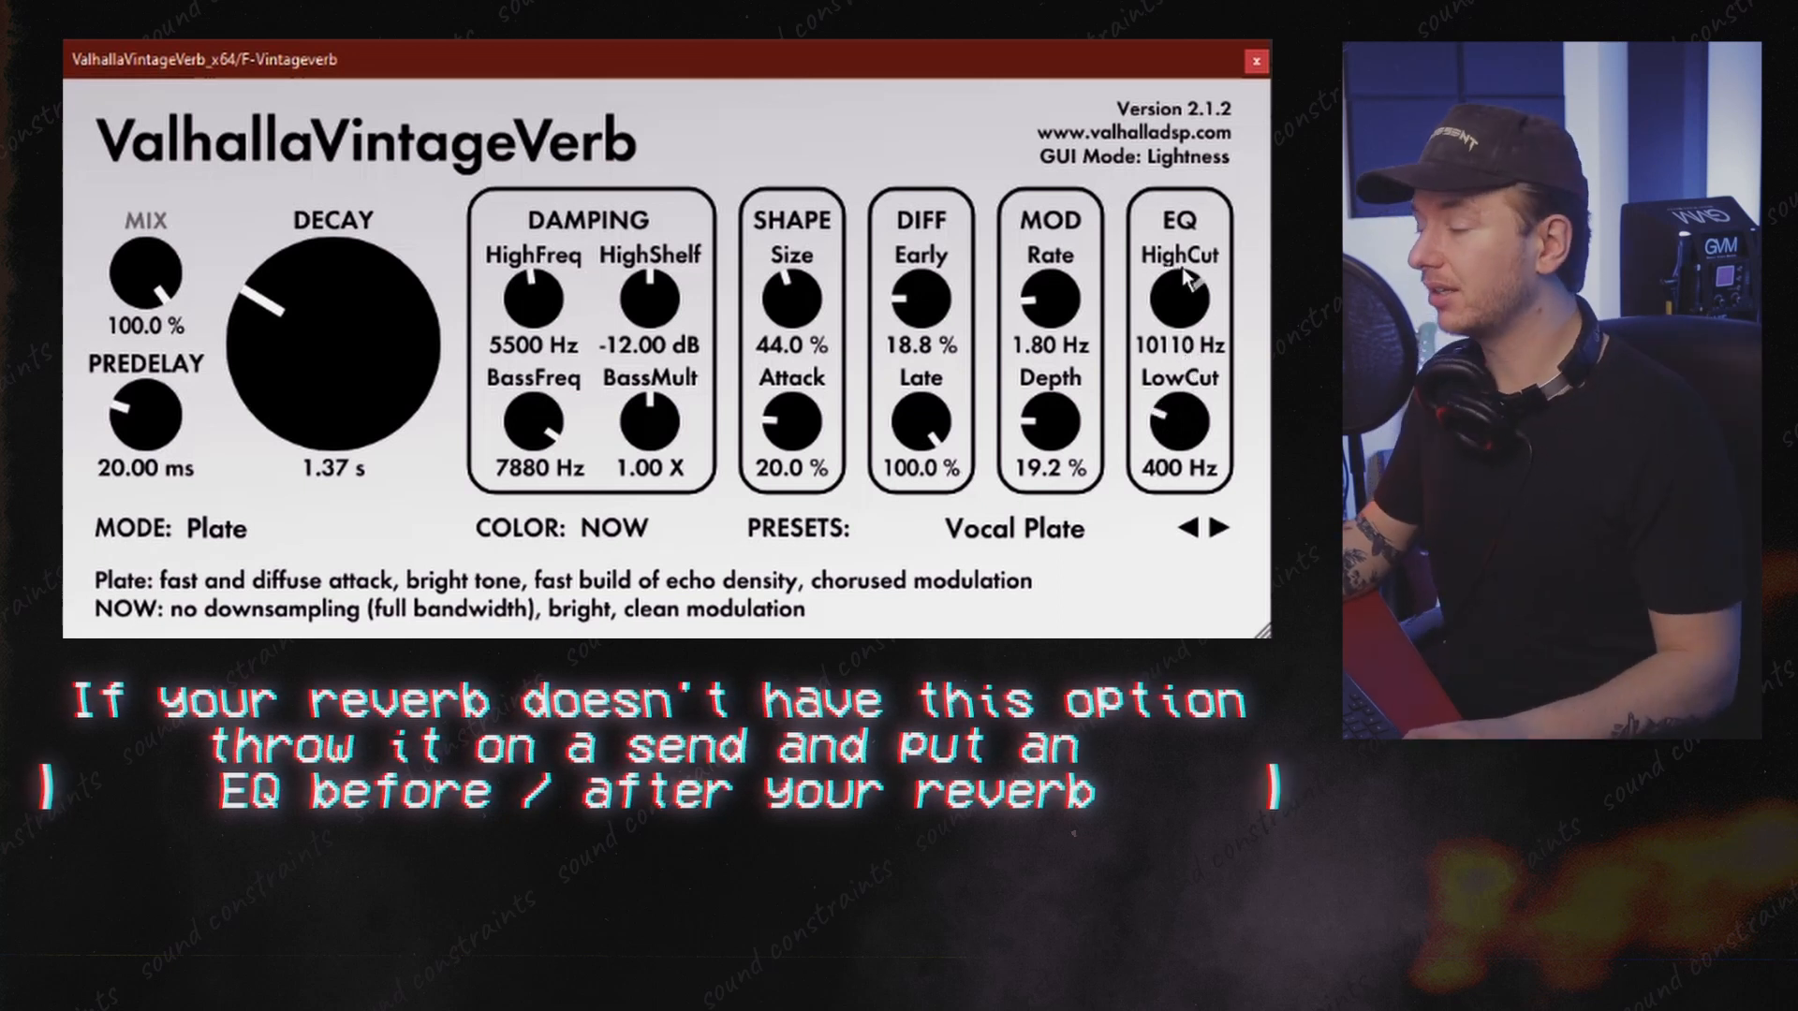
drag(1183, 295, 1182, 105)
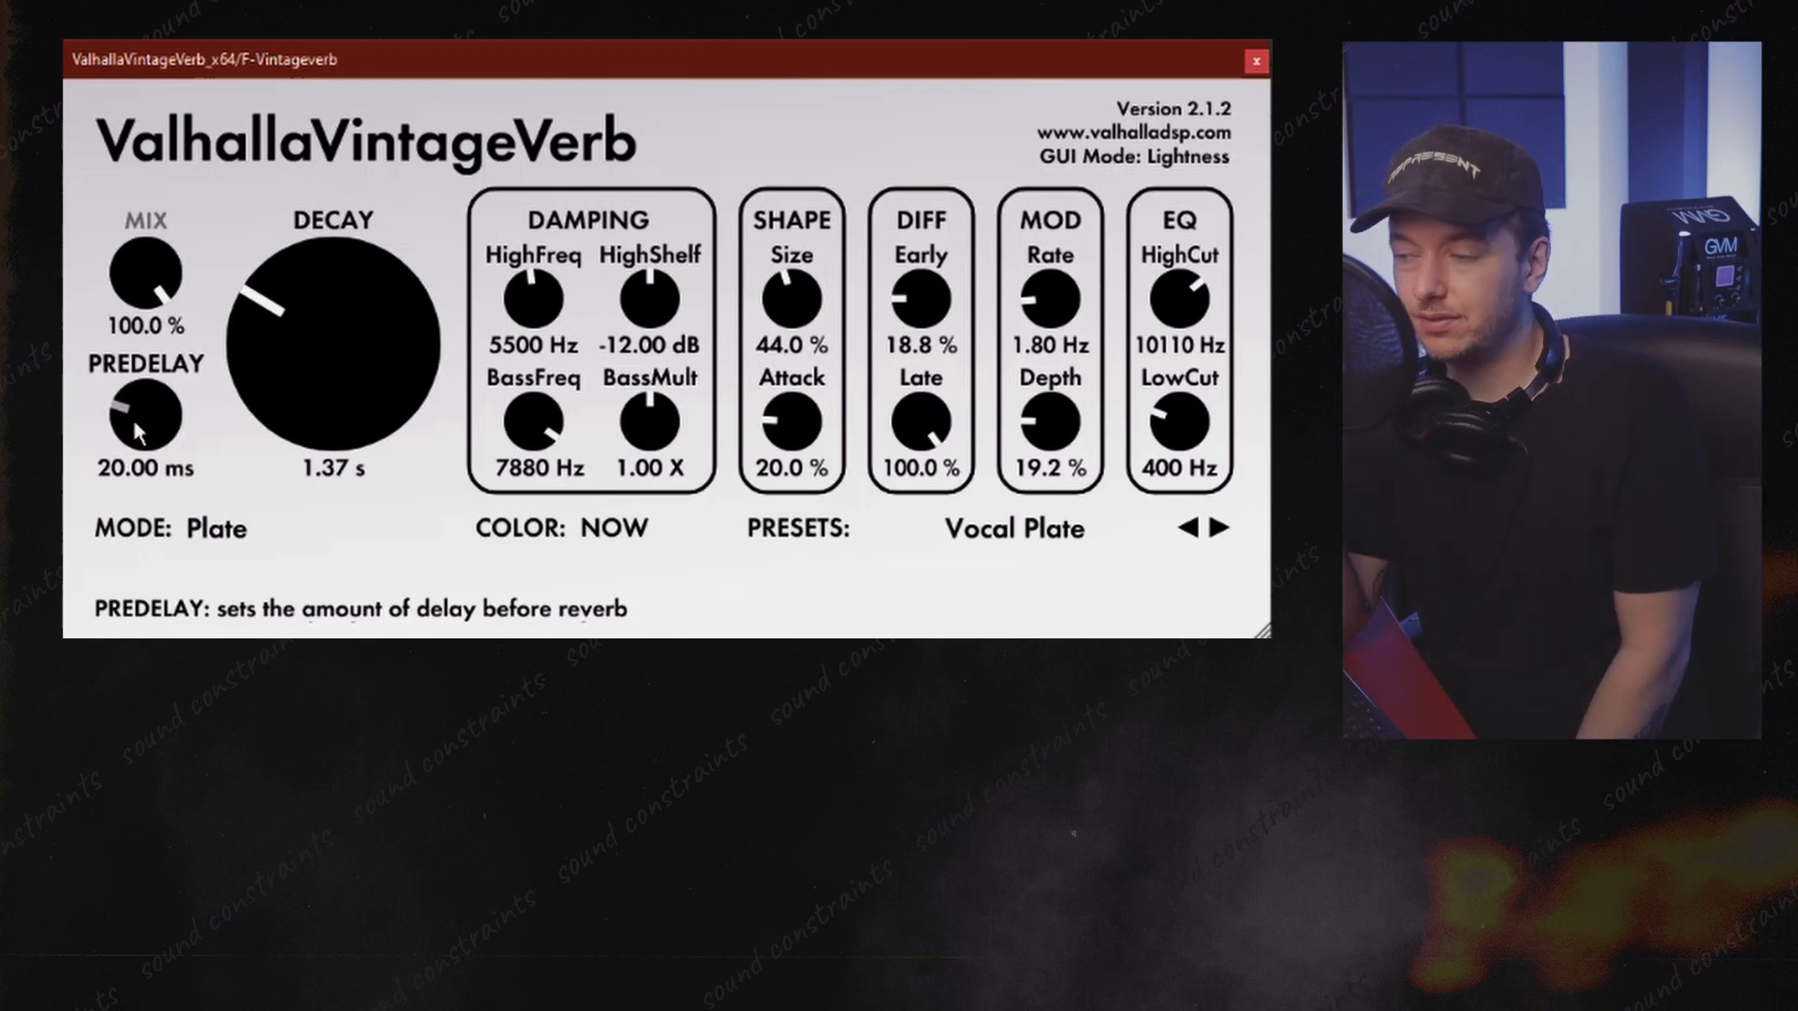
- Lower the VintageVerb predelay to 0 ms and try out other predelay amounts
drag(131, 414, 135, 656)
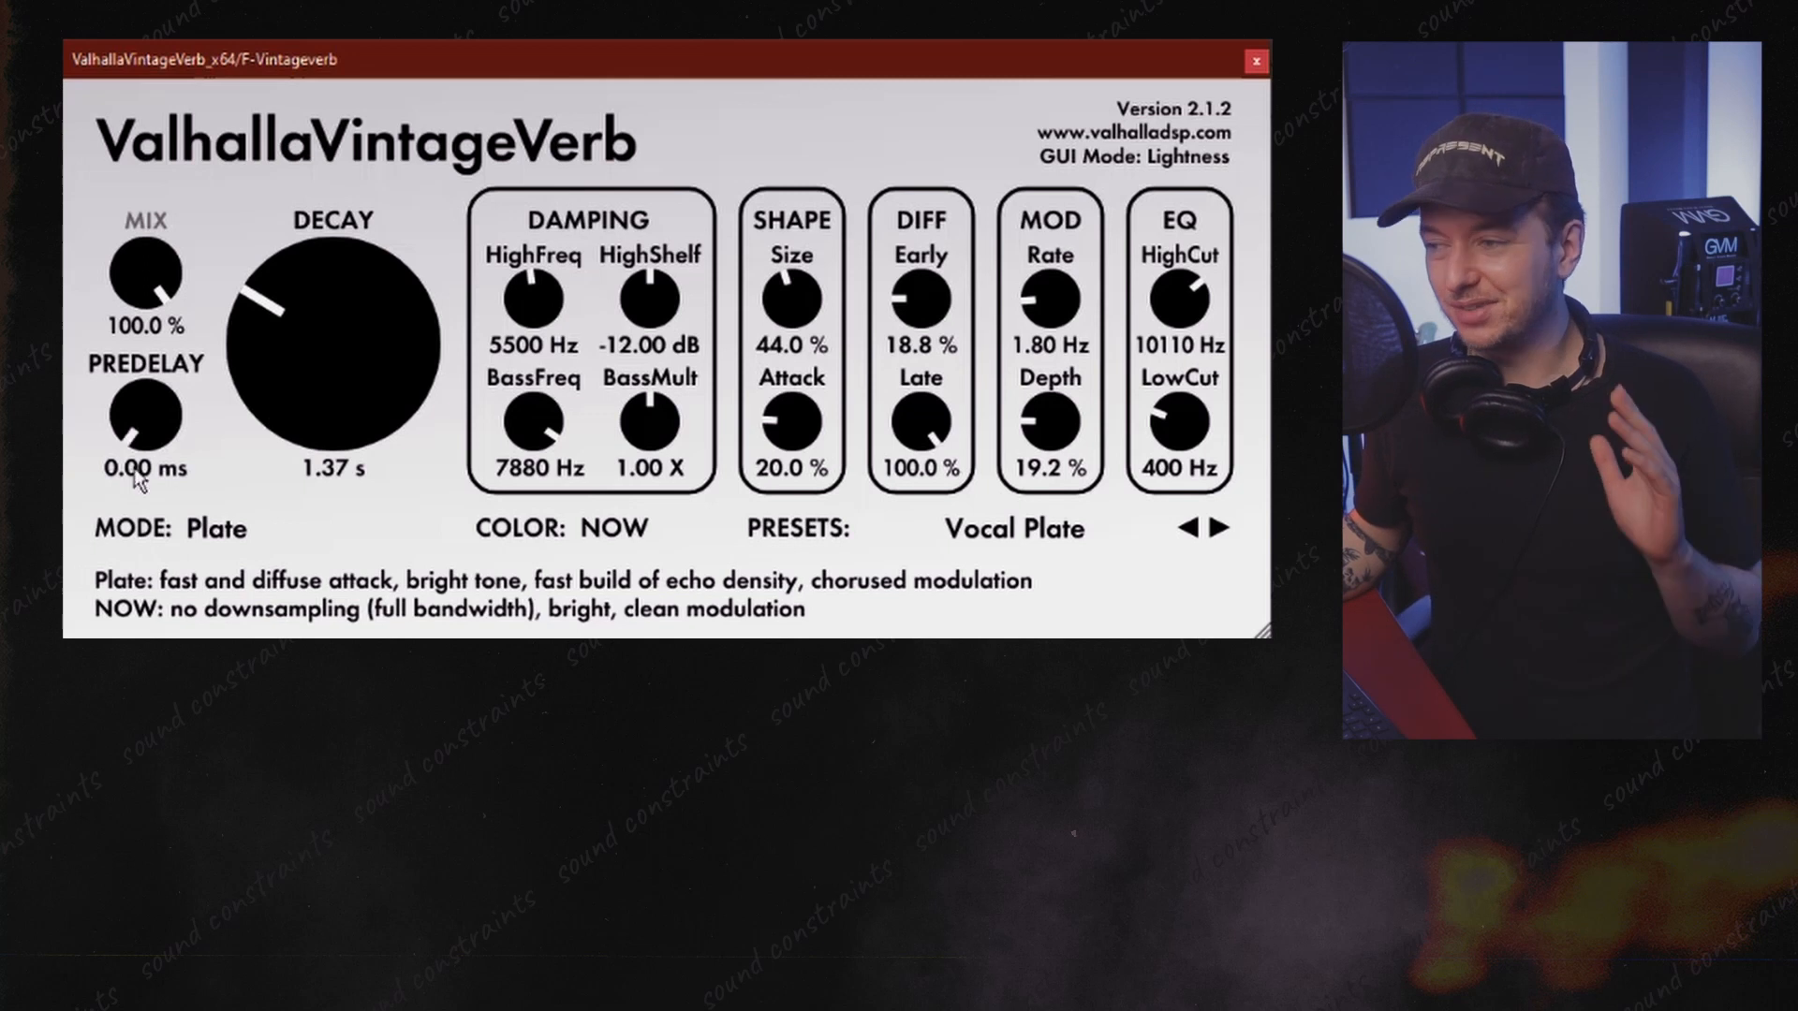
drag(155, 417, 116, 356)
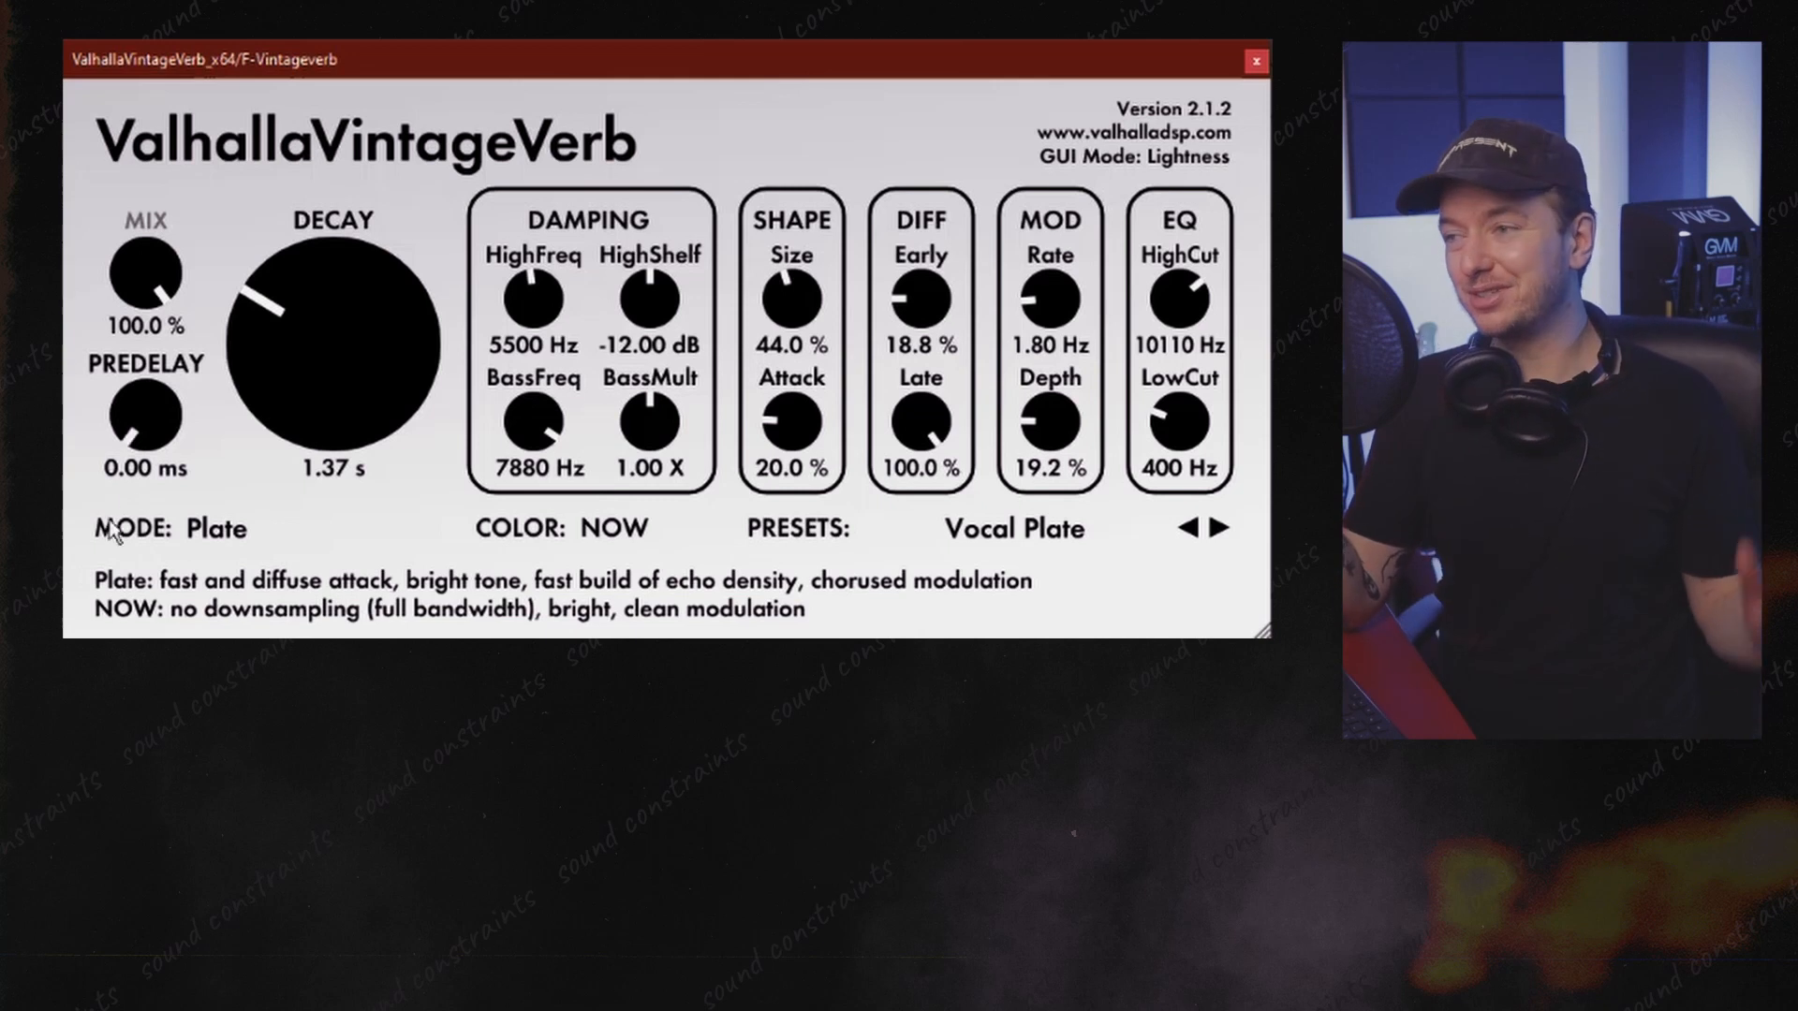
drag(155, 416, 116, 384)
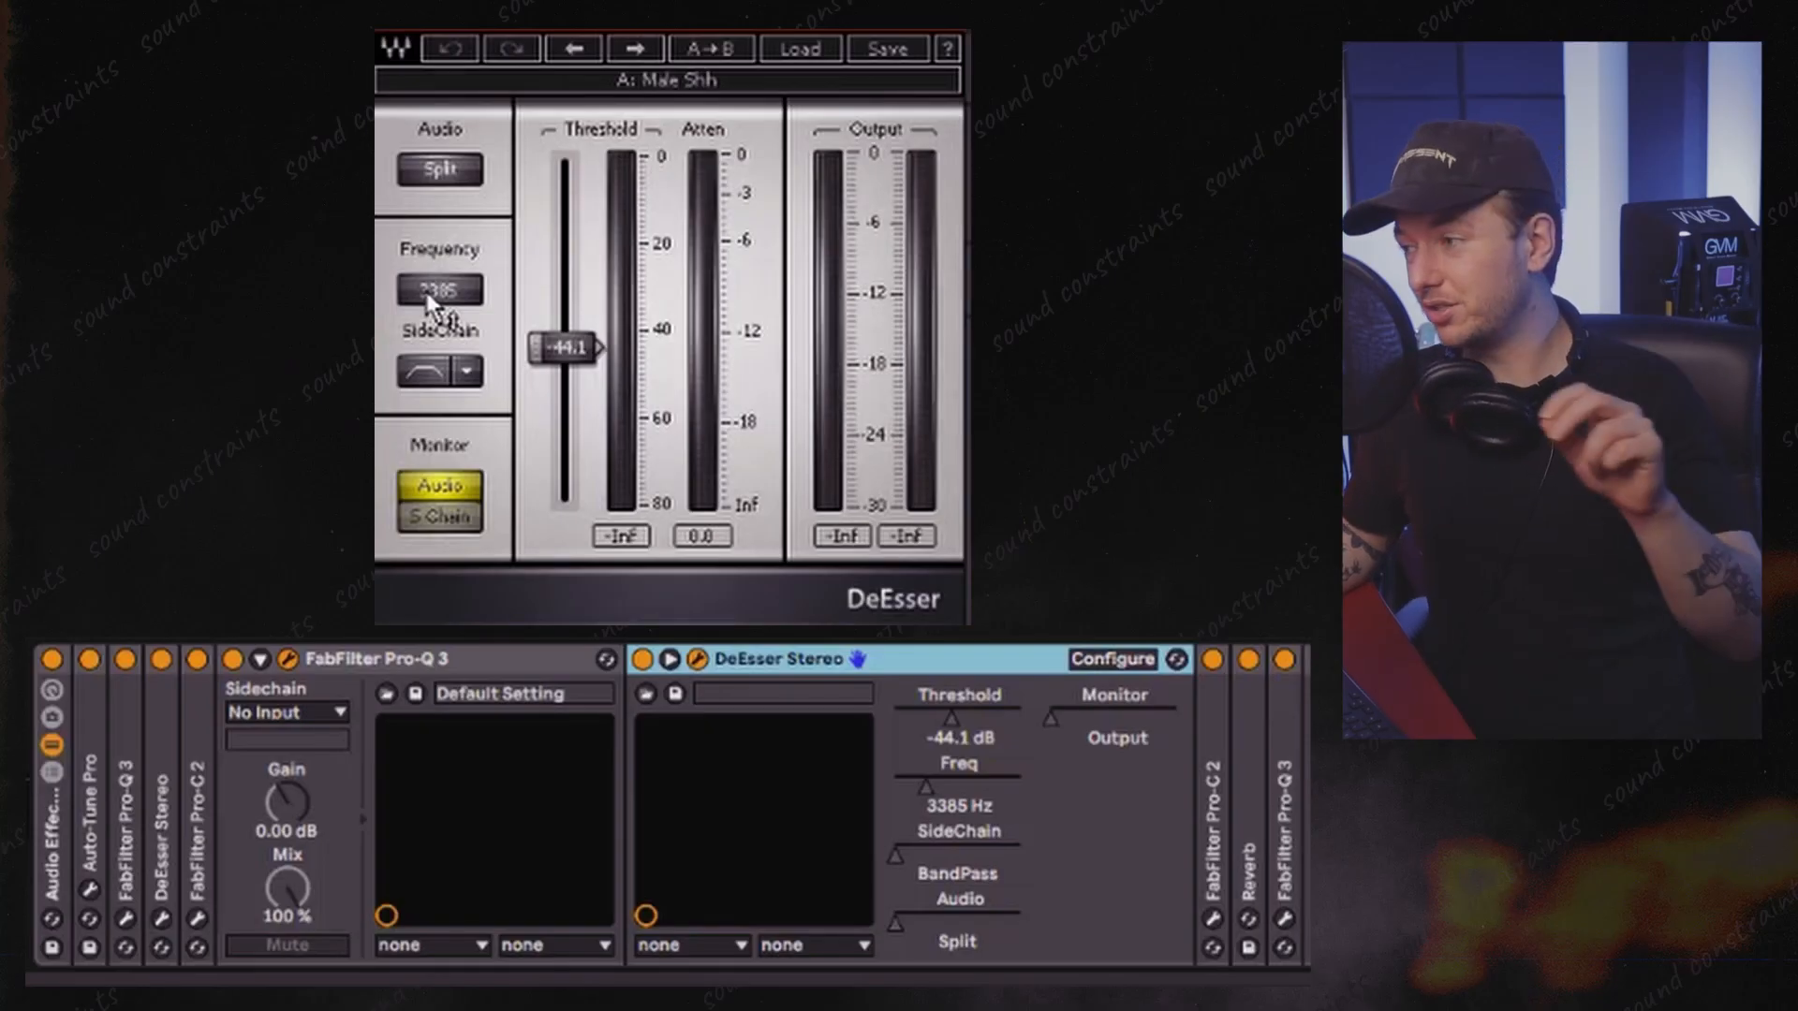
- Raise the frequency of the DeEsser placed after the Pro-Q 3 to 7186 Hz
drag(433, 305, 438, 287)
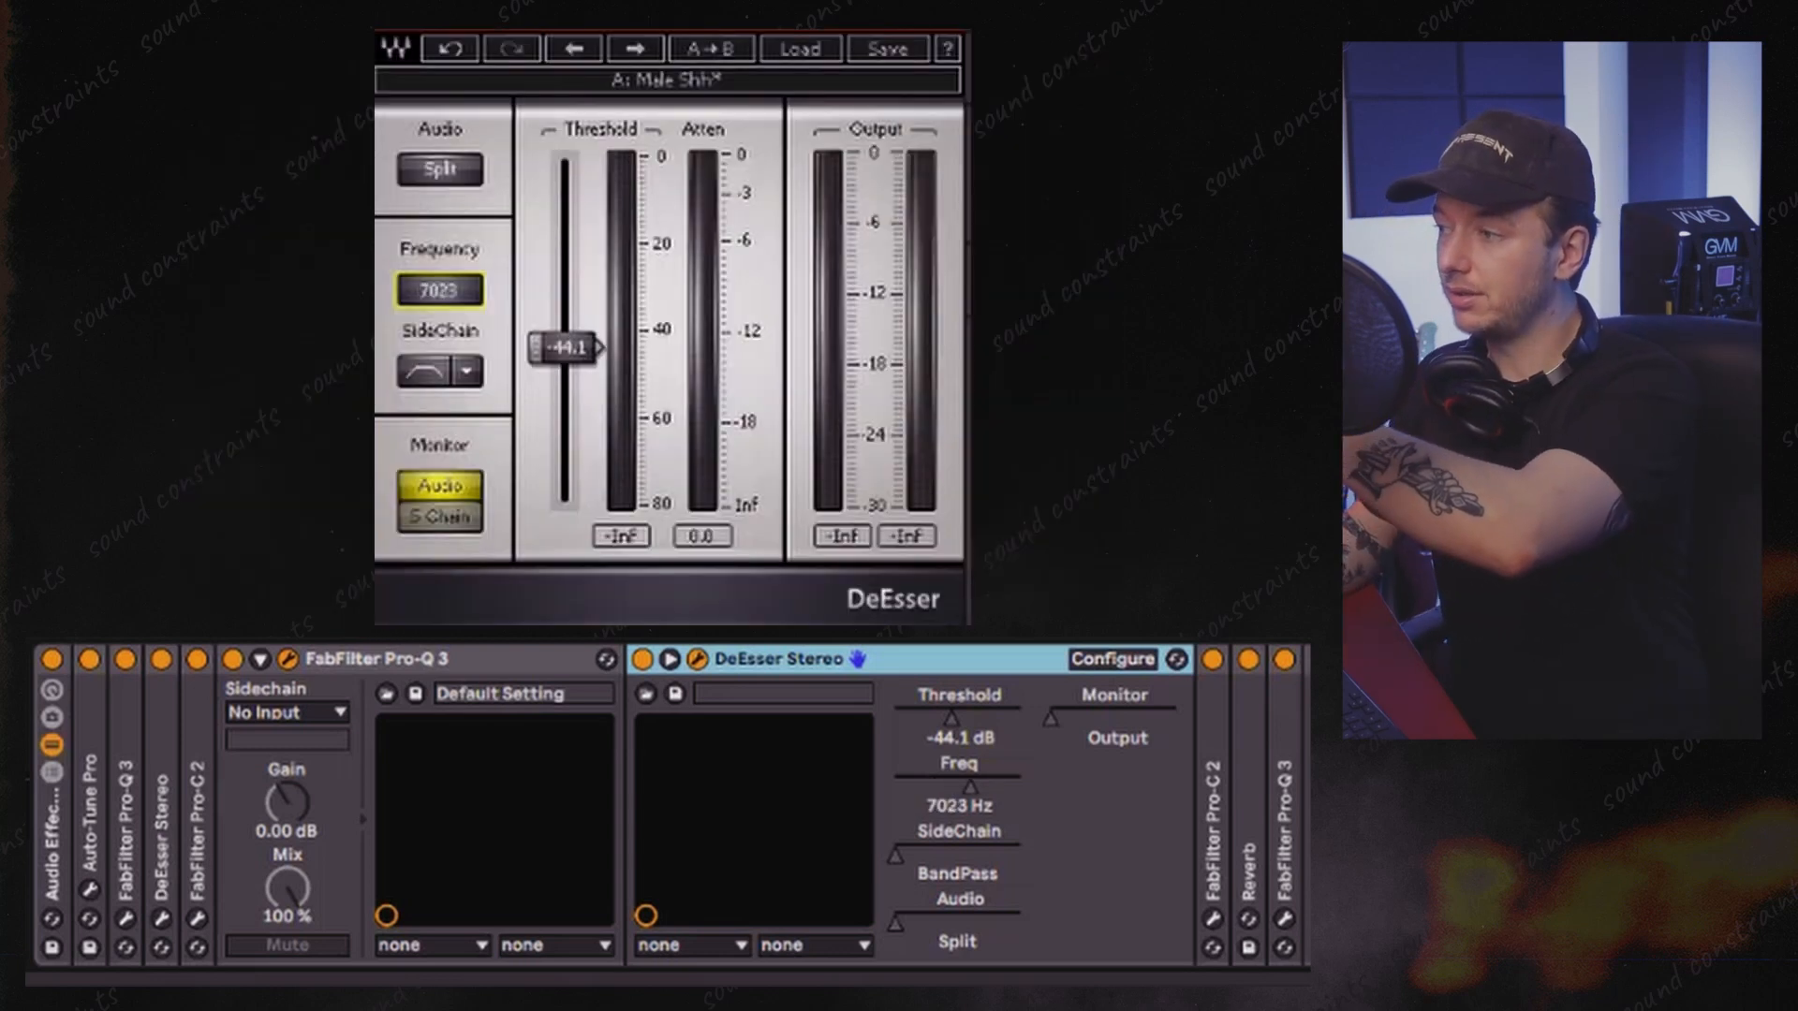
drag(438, 290, 438, 281)
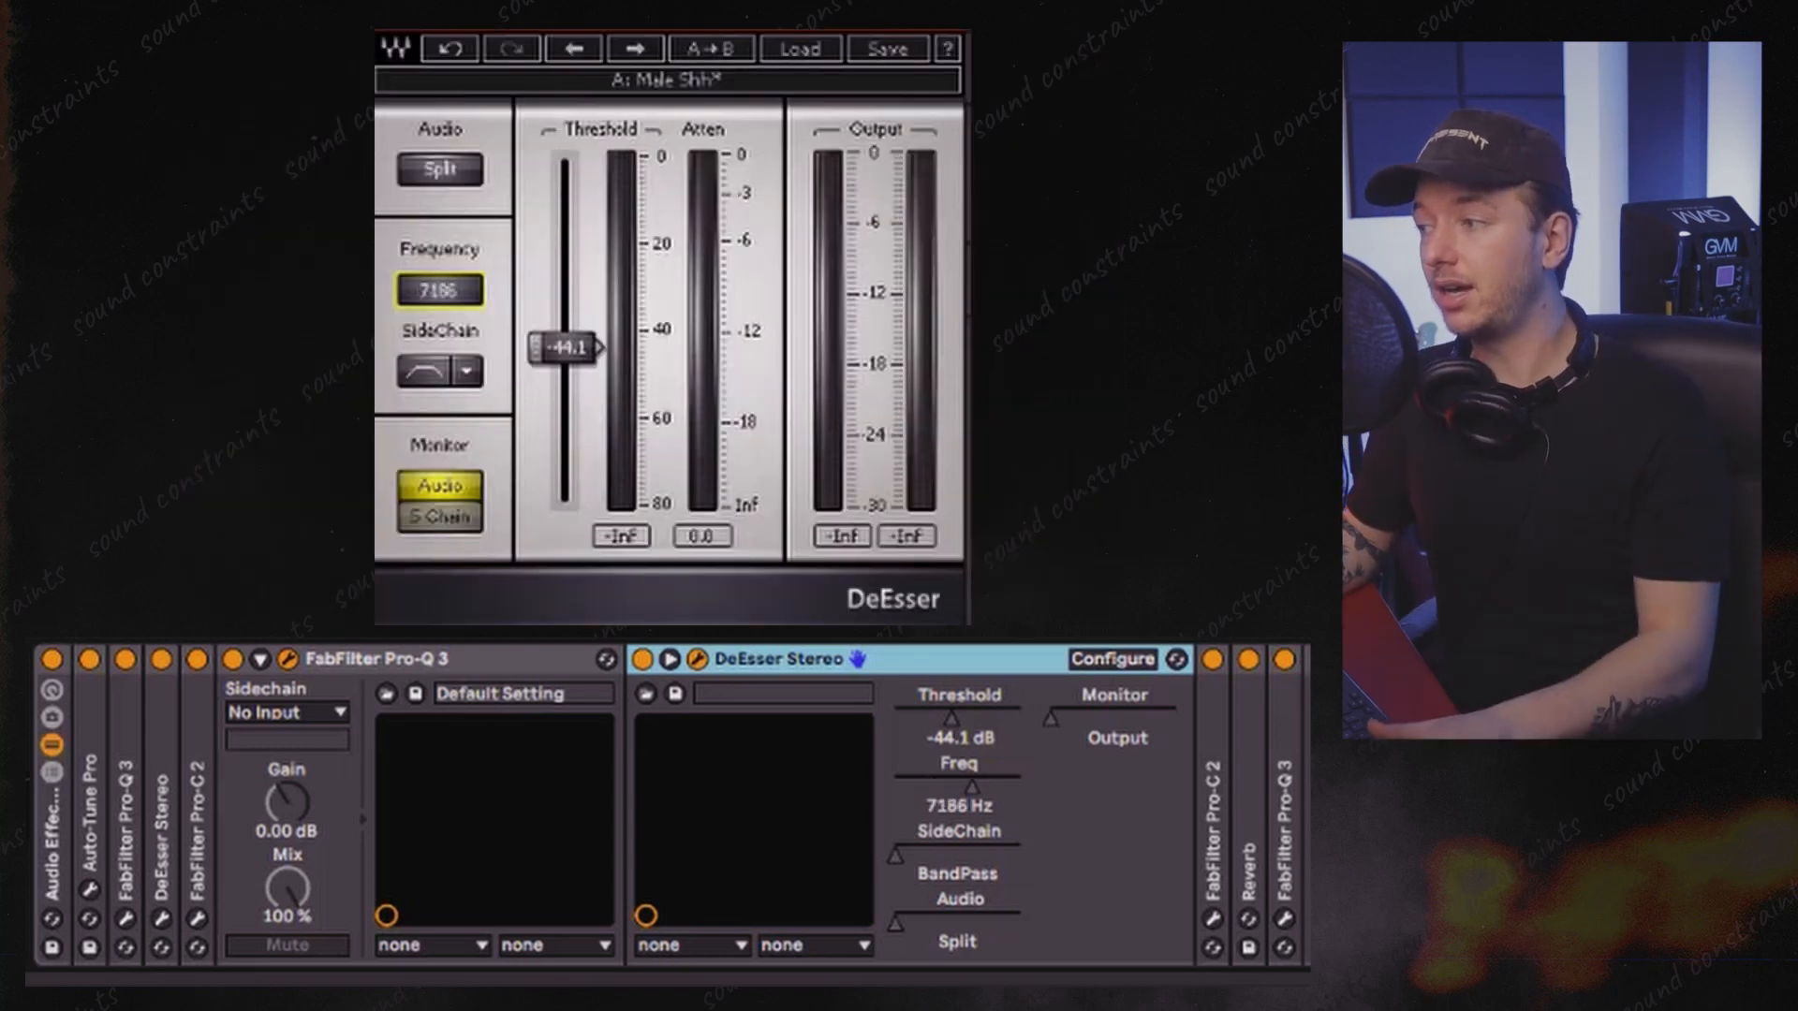